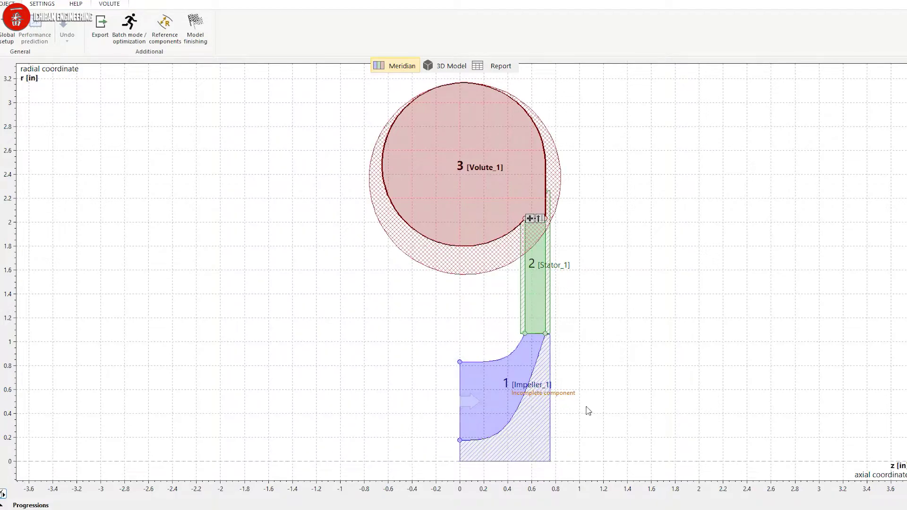
Examine the volute's overall shape and outlet in the 3D model, and return to the meridional view.
left_click(450, 64)
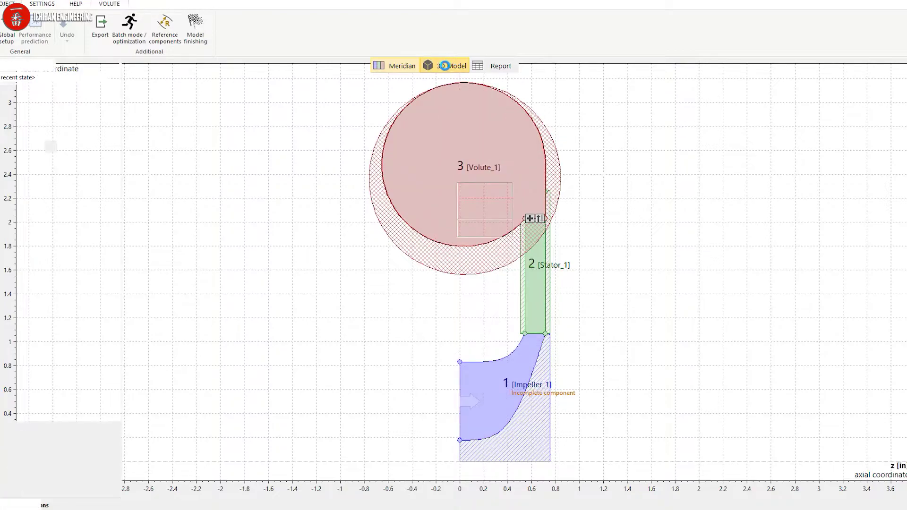
mouse_move(614, 86)
middle_mouse_down()
mouse_move(574, 87)
mouse_move(618, 104)
middle_mouse_up()
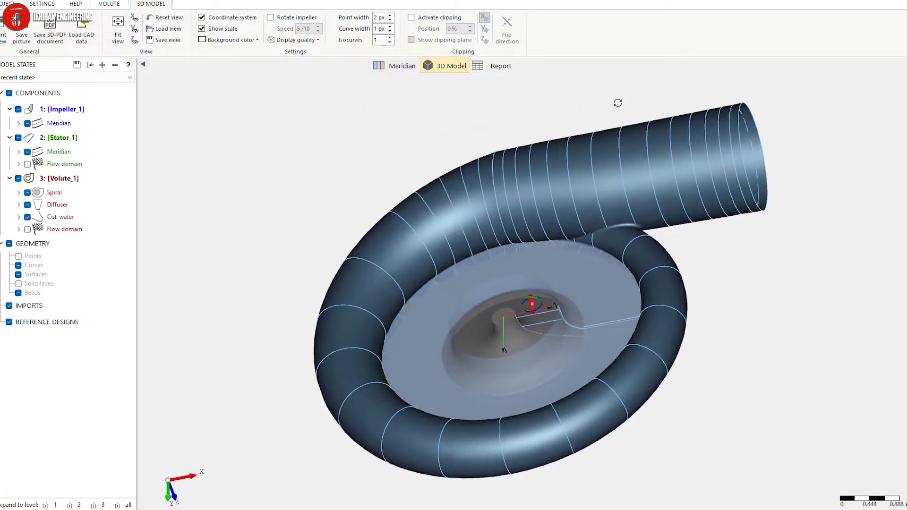
left_click_drag(617, 103, 486, 173)
scroll(463, 168, "down", 2)
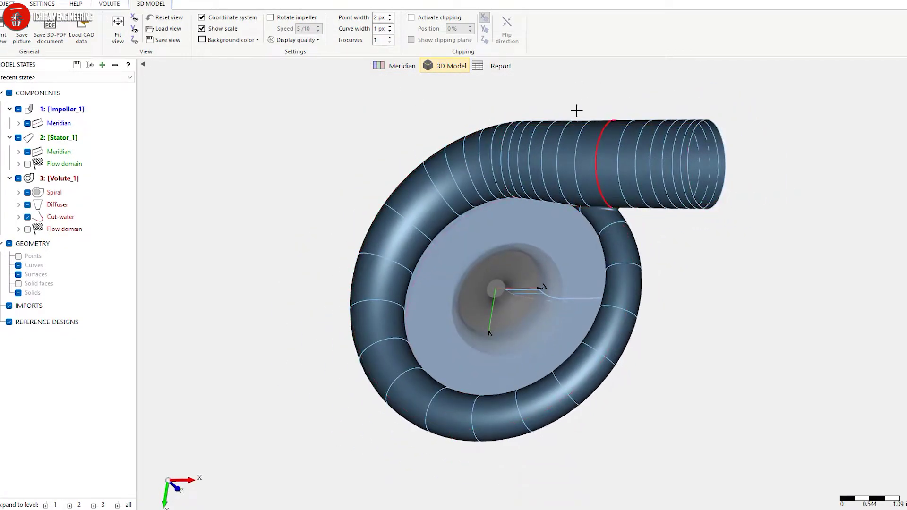
left_click(401, 66)
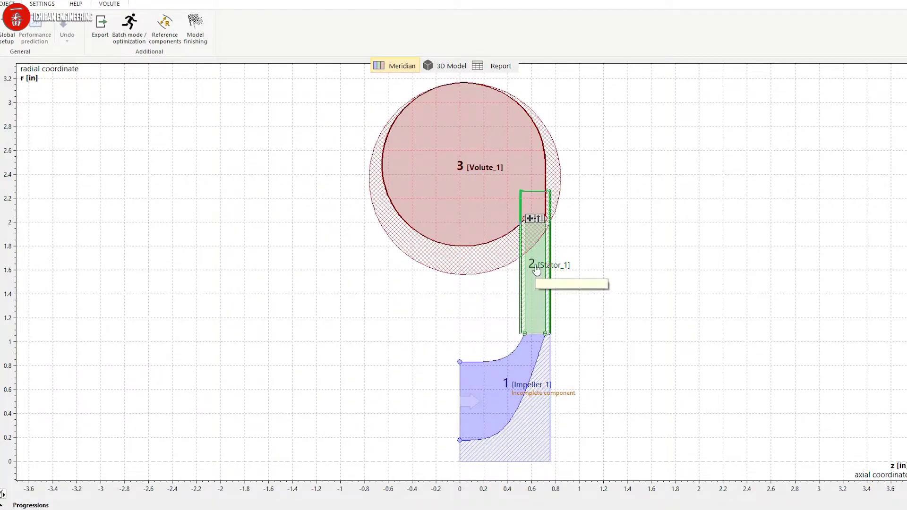
Review the volute's general setup and inlet details alongside the 3D model, and close the dialog without changes.
mouse_move(481, 127)
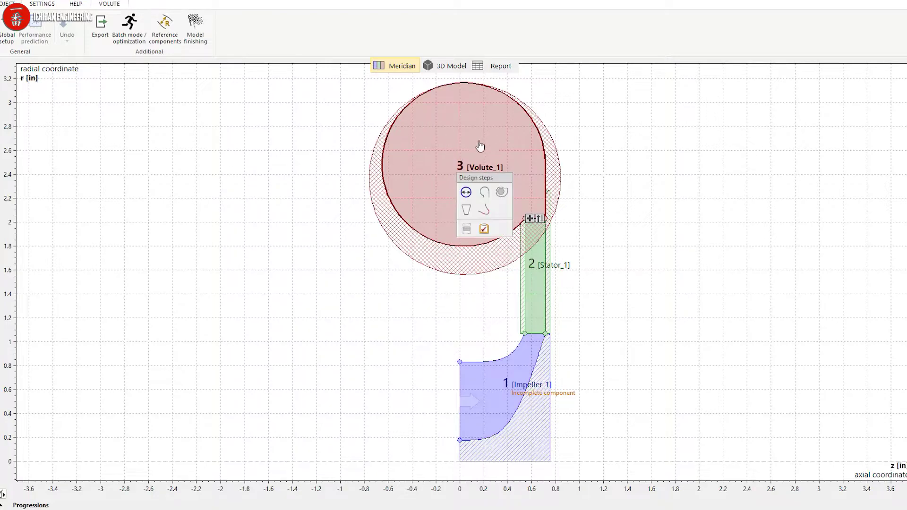
left_click(452, 66)
mouse_move(715, 265)
left_mouse_down()
mouse_move(653, 265)
mouse_move(722, 267)
left_mouse_up()
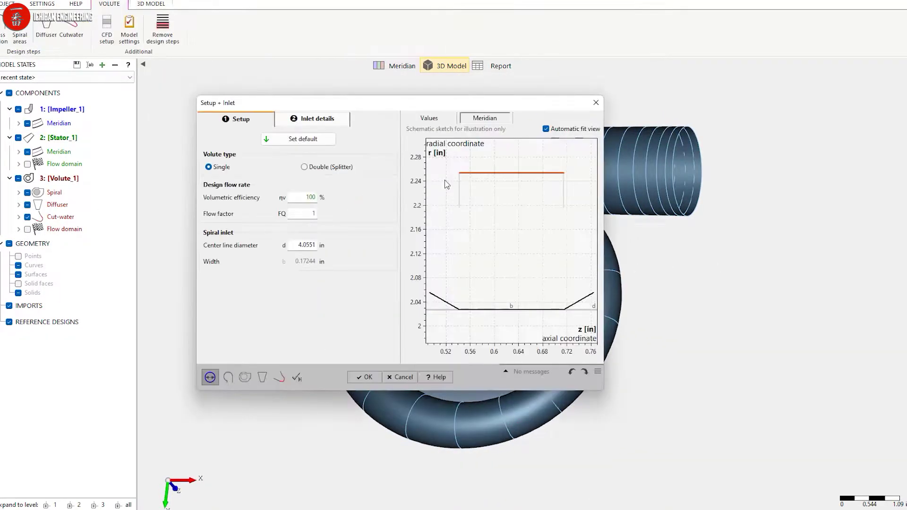
left_click(308, 122)
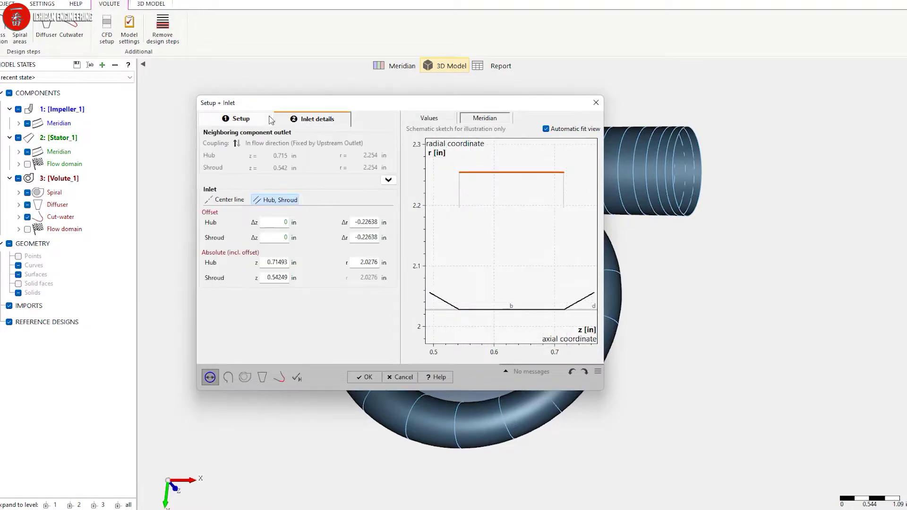
left_click(249, 119)
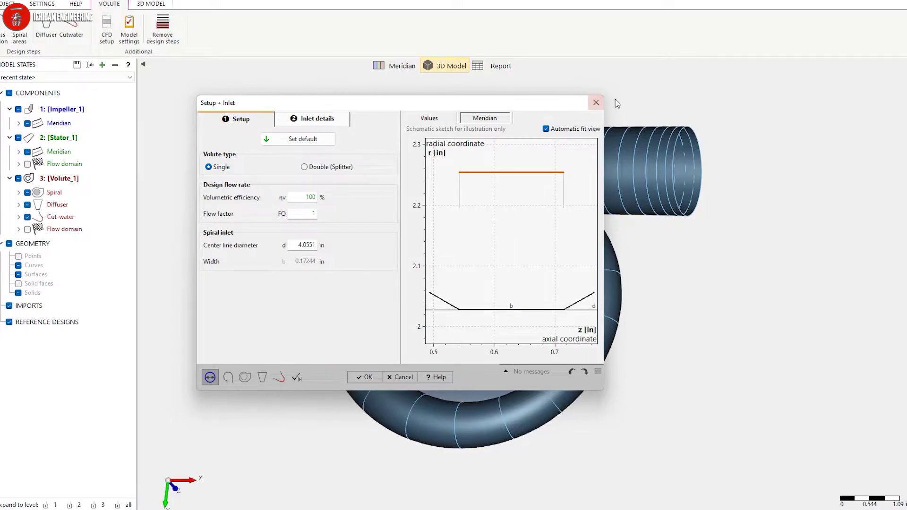
left_click(596, 102)
Try an ellipse ratio of 1.2 for the volute cross section, restore it to 1 and cancel the edit.
left_click(4, 35)
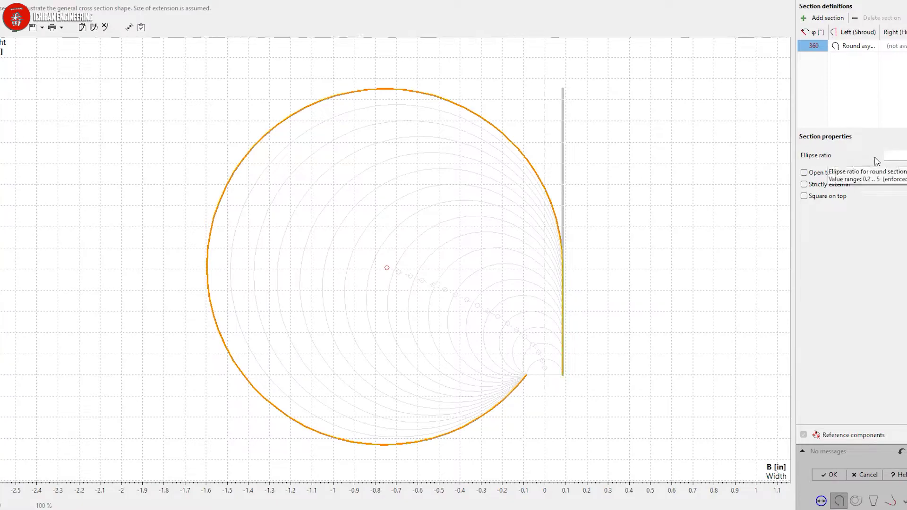
left_click(897, 156)
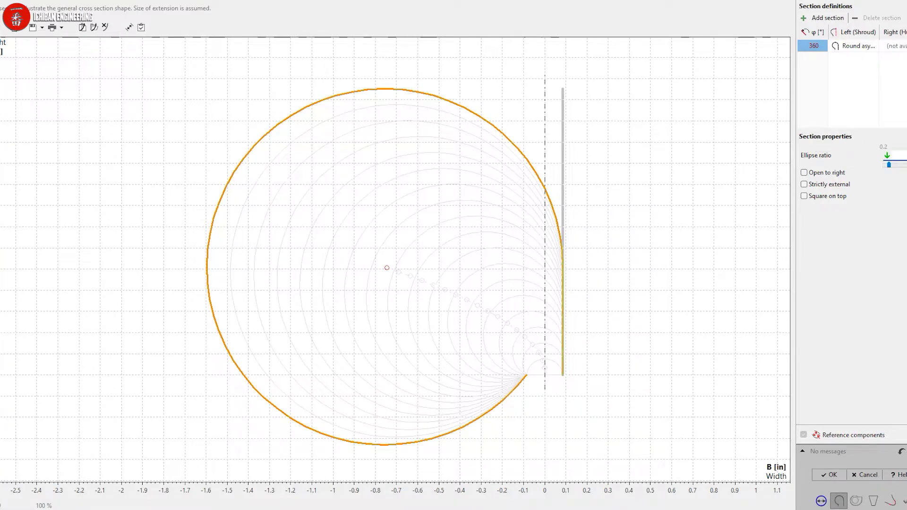
type(".2")
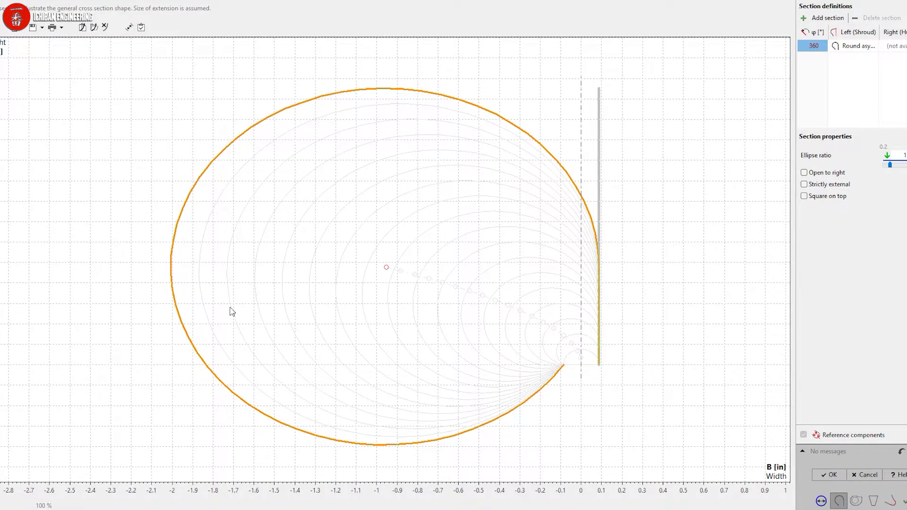
double_click(904, 155)
type("1")
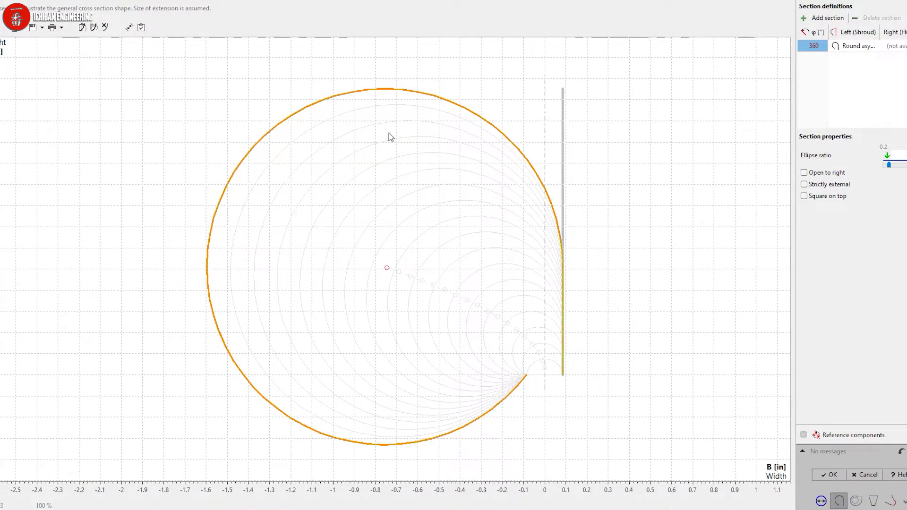
left_click(868, 474)
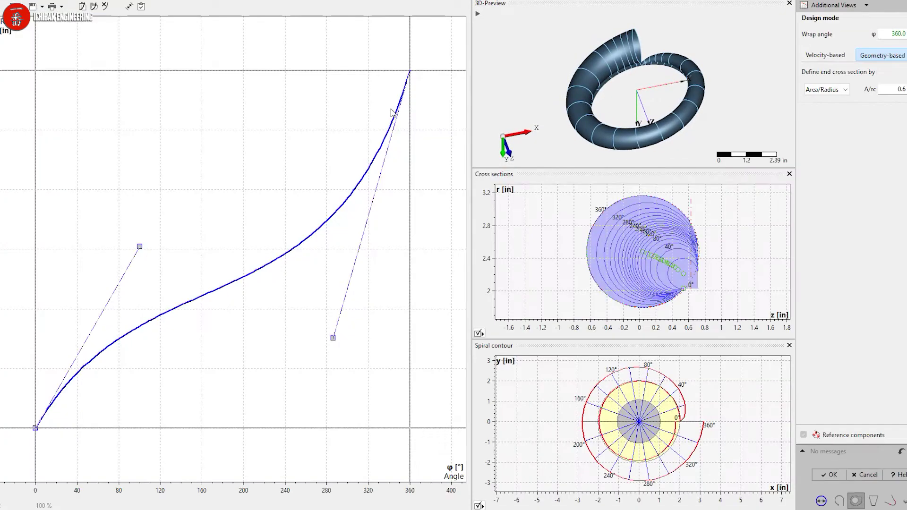
Examine the spiral area distribution, spiral contour and cross sections of the volute, and accept the spiral design as it is.
scroll(559, 378, "down", 1)
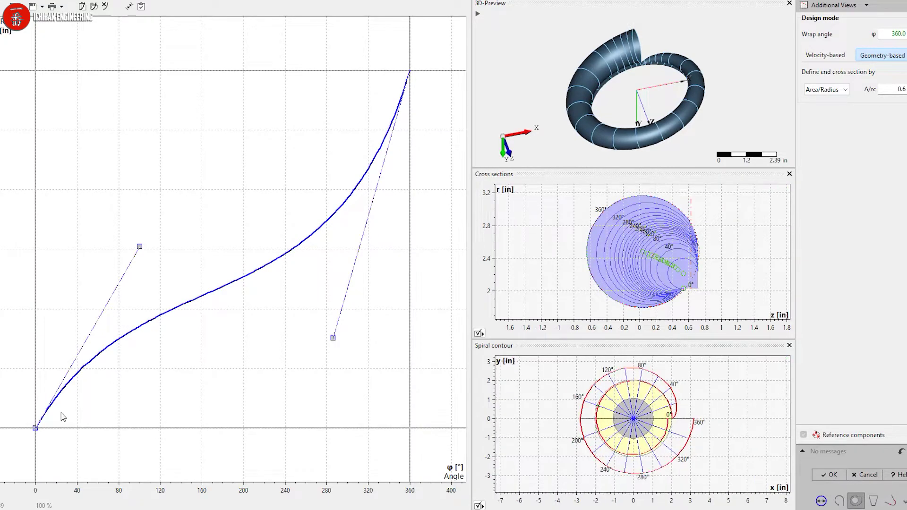
scroll(660, 397, "up", 3)
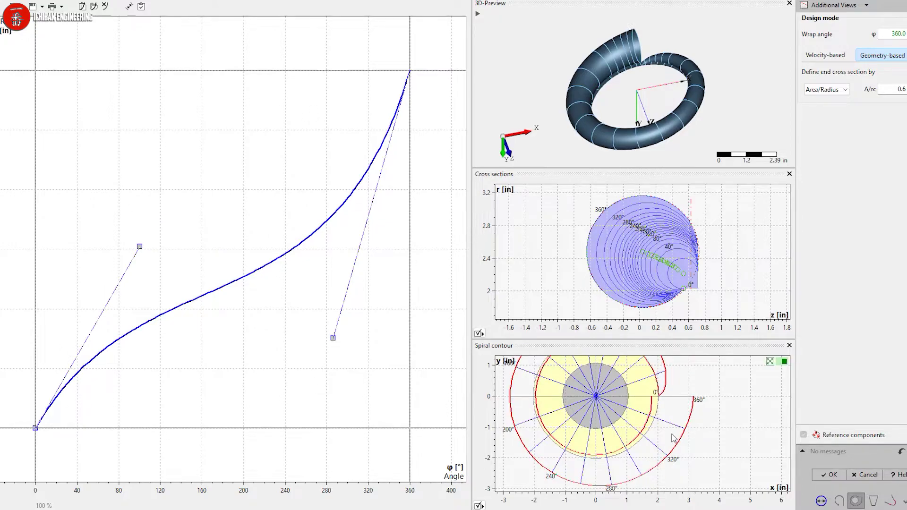
scroll(685, 409, "down", 1)
scroll(731, 420, "down", 3)
scroll(662, 425, "up", 2)
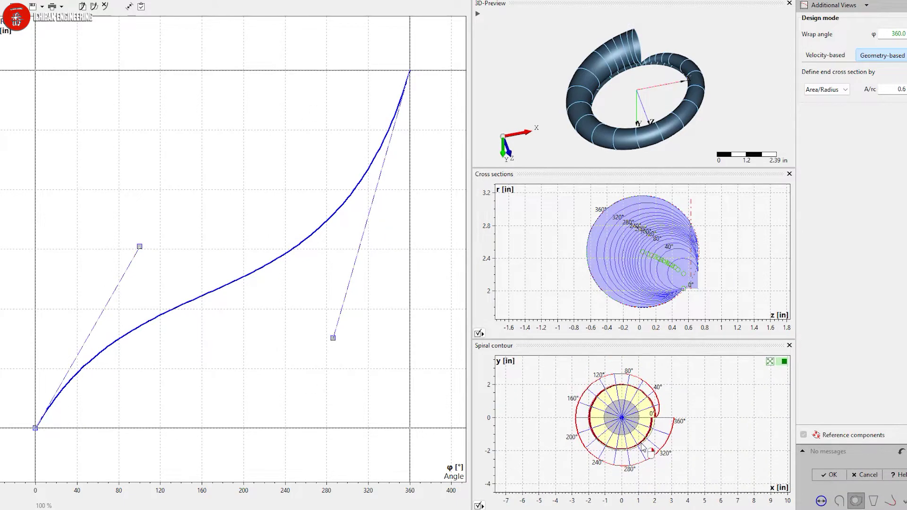
scroll(643, 448, "up", 1)
scroll(644, 448, "down", 2)
scroll(685, 468, "up", 2)
scroll(685, 453, "down", 1)
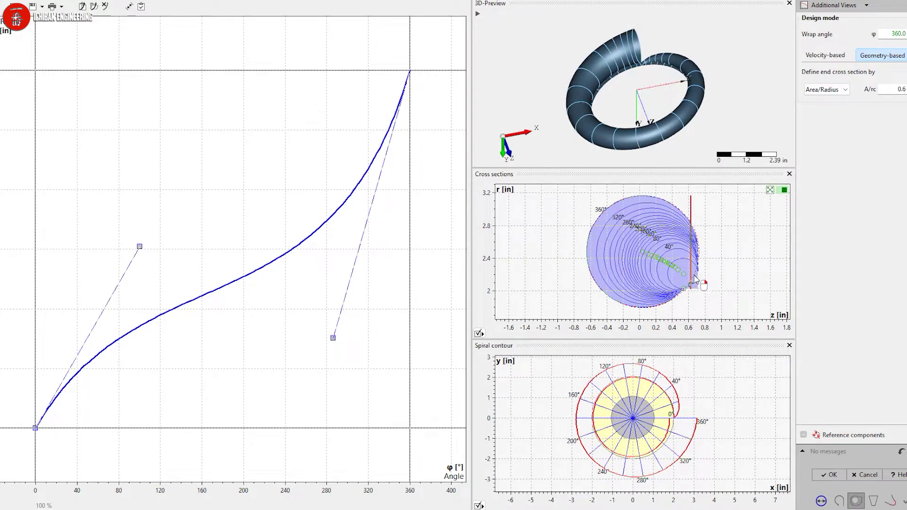
left_click_drag(638, 229, 668, 248)
left_click(829, 474)
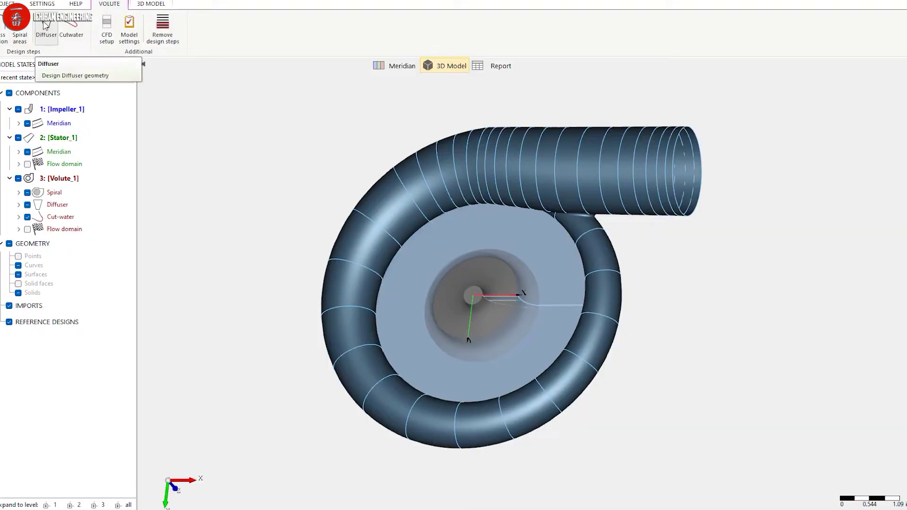
Try the Radial and Spline directions for the diffuser, return to Tangential, and check the z-direction dimensions and the outlet preview.
left_click(45, 27)
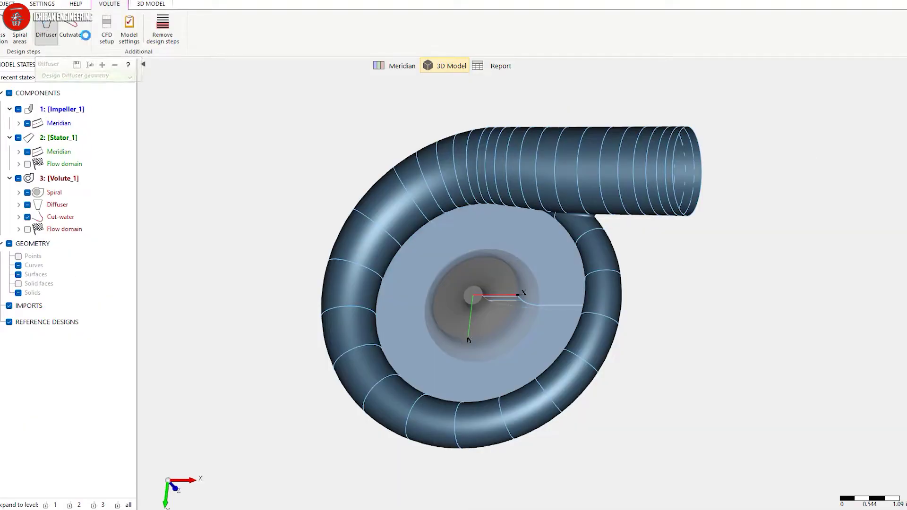
double_click(457, 129)
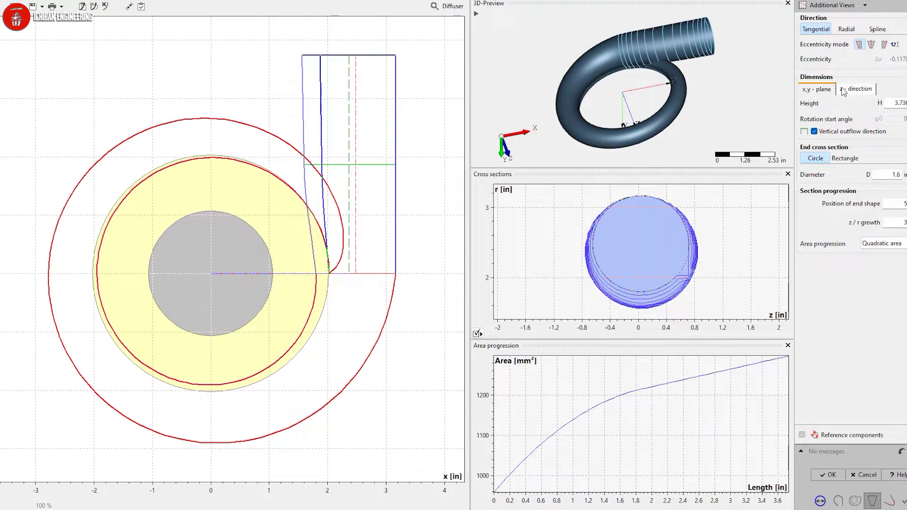
left_click(847, 29)
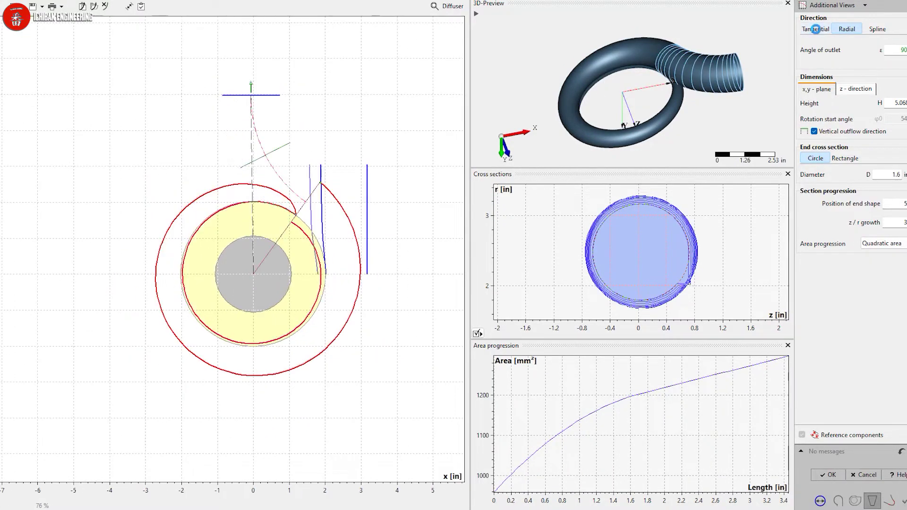
left_click(816, 29)
left_click(879, 31)
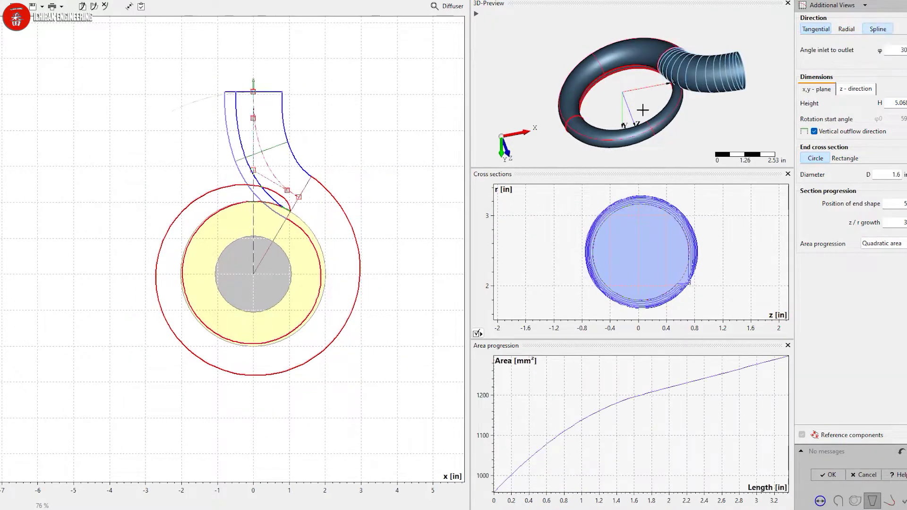
left_click(822, 29)
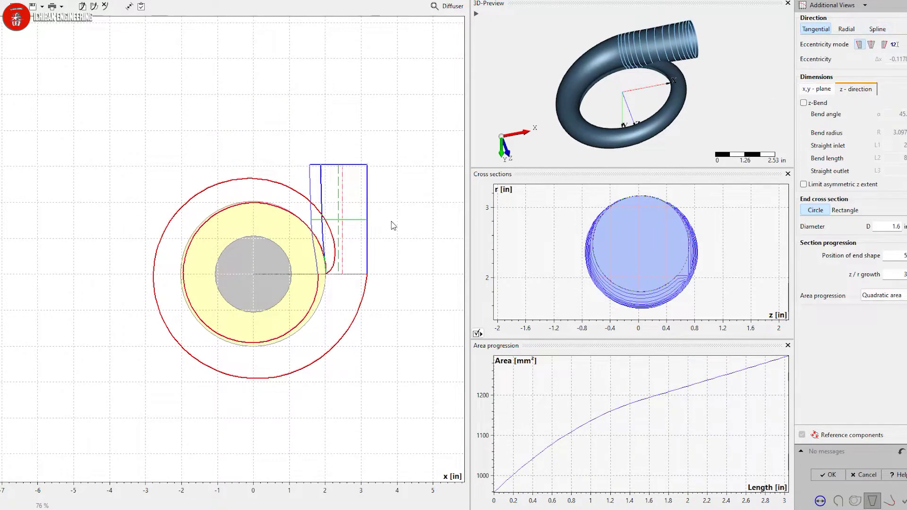
middle_click_drag(677, 85, 688, 126)
left_click_drag(734, 102, 639, 65)
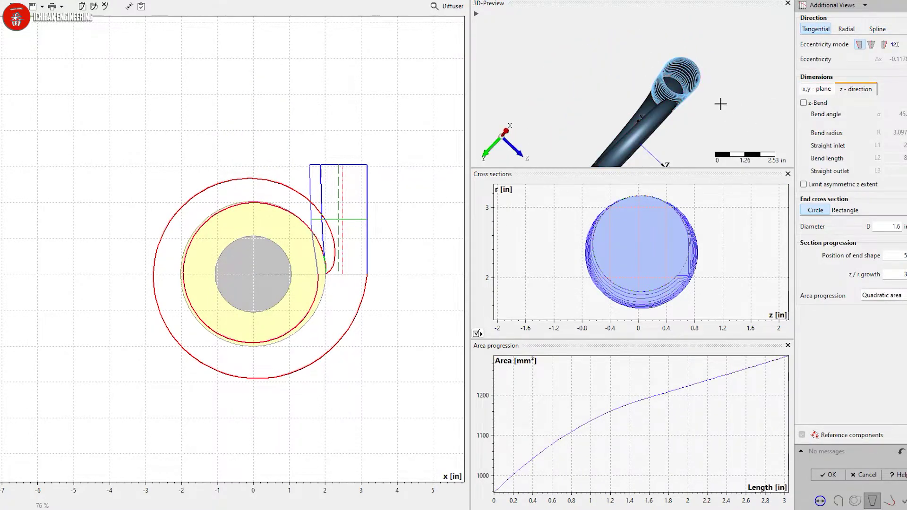
left_click_drag(556, 86, 609, 80)
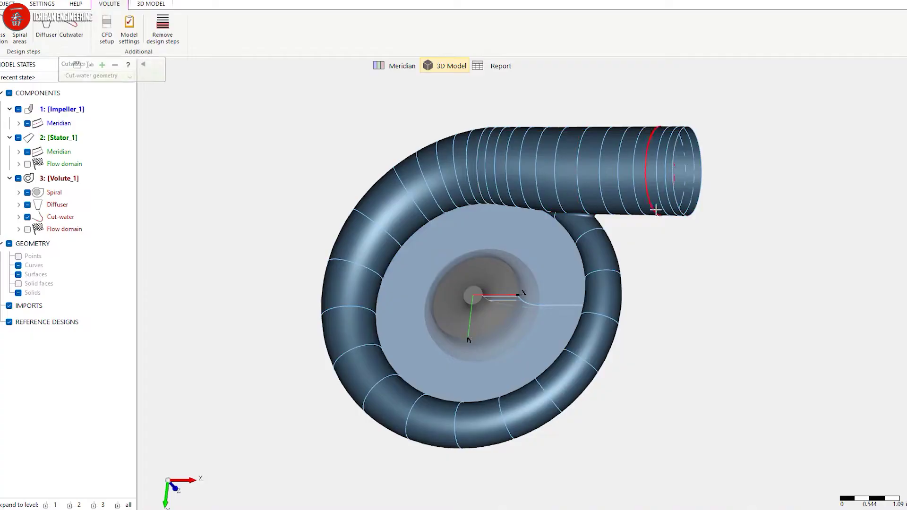
Examine the cut-water junction between spiral and diffuser from the side and through the outlet in the 3D model.
left_click_drag(630, 244, 571, 218)
scroll(569, 219, "up", 5)
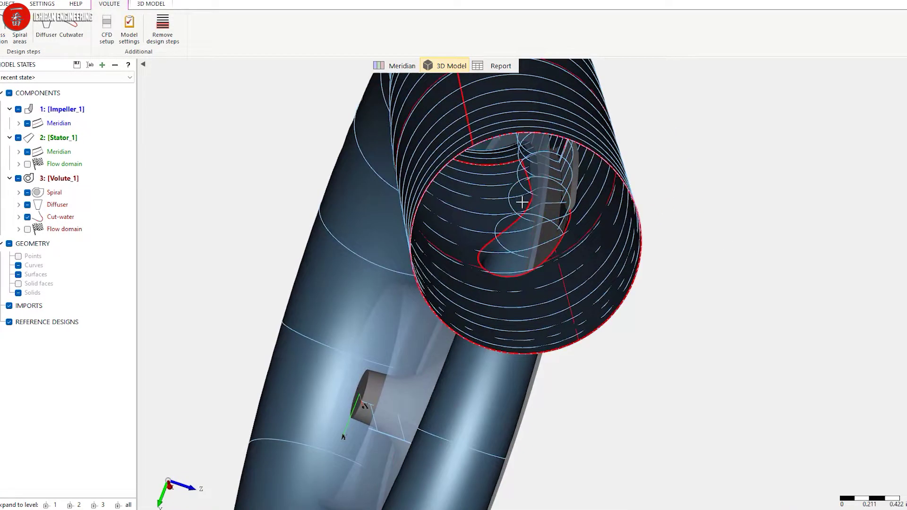
left_click_drag(489, 275, 824, 217)
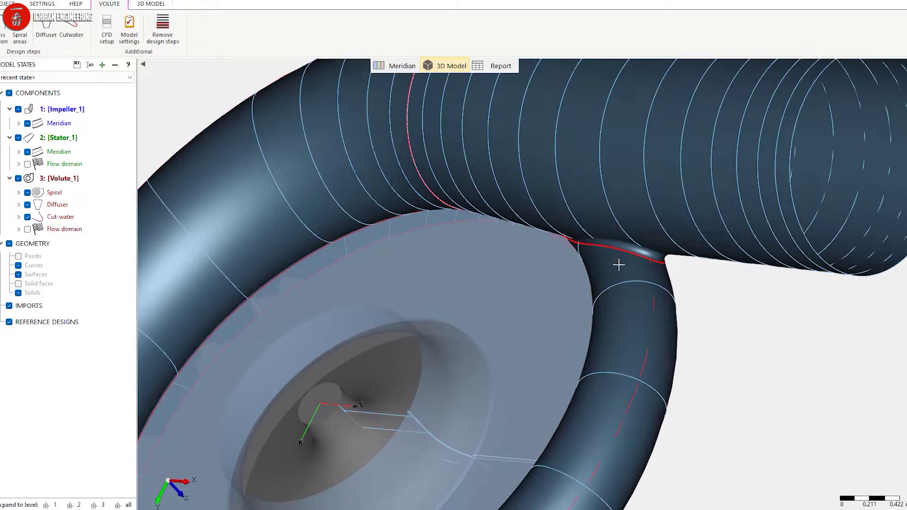
left_click_drag(706, 310, 695, 283)
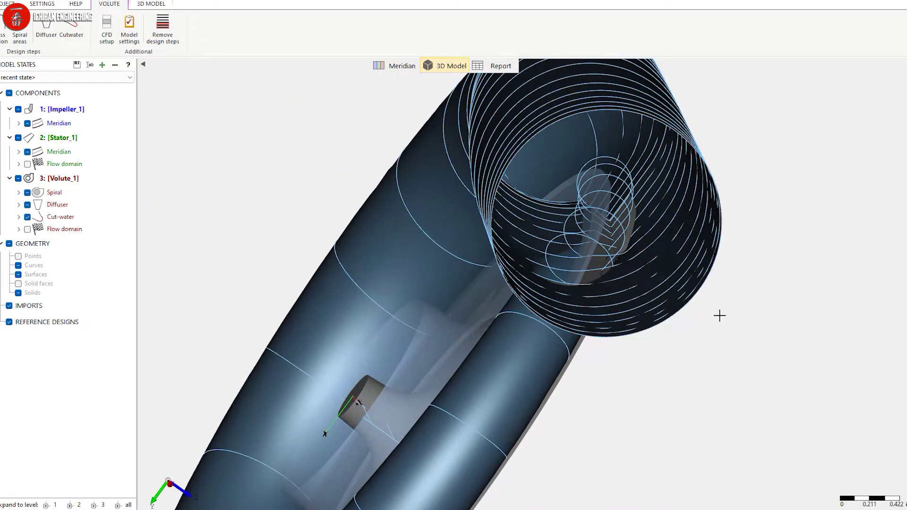
left_click_drag(719, 314, 331, 397)
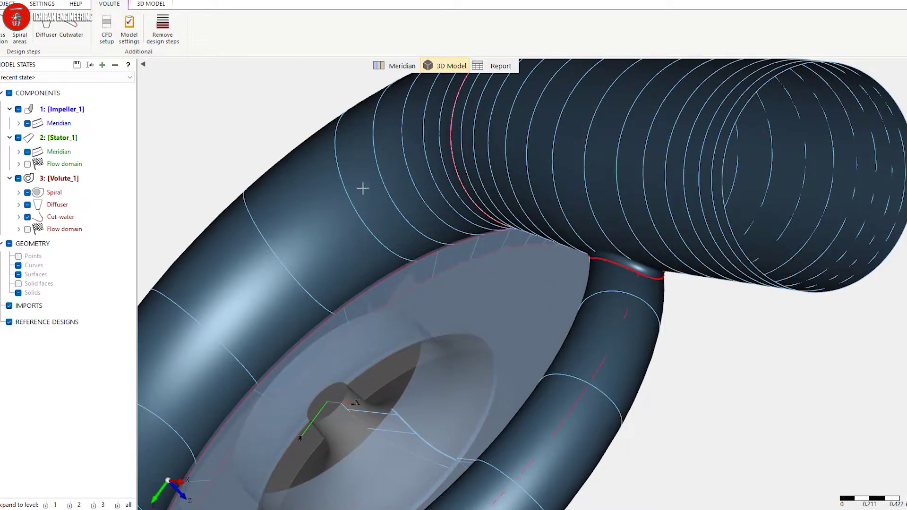
left_click_drag(698, 213, 668, 397)
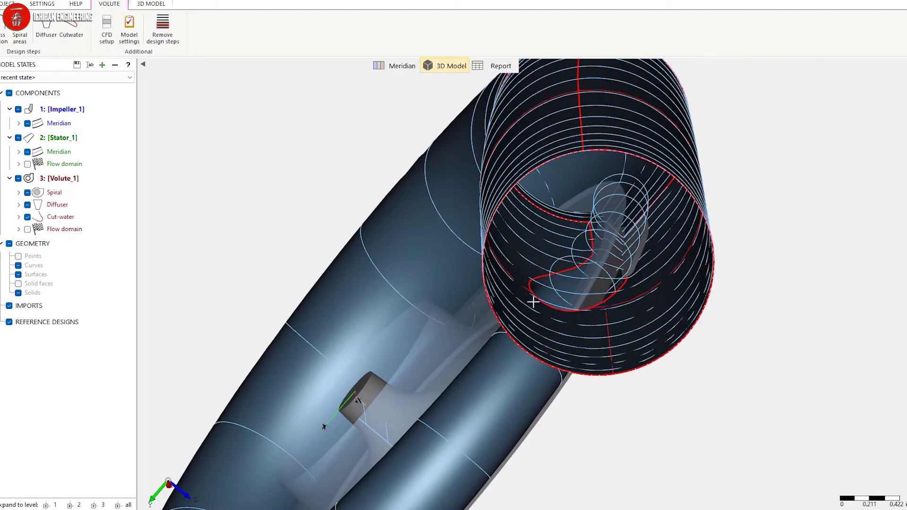
left_click_drag(628, 310, 697, 334)
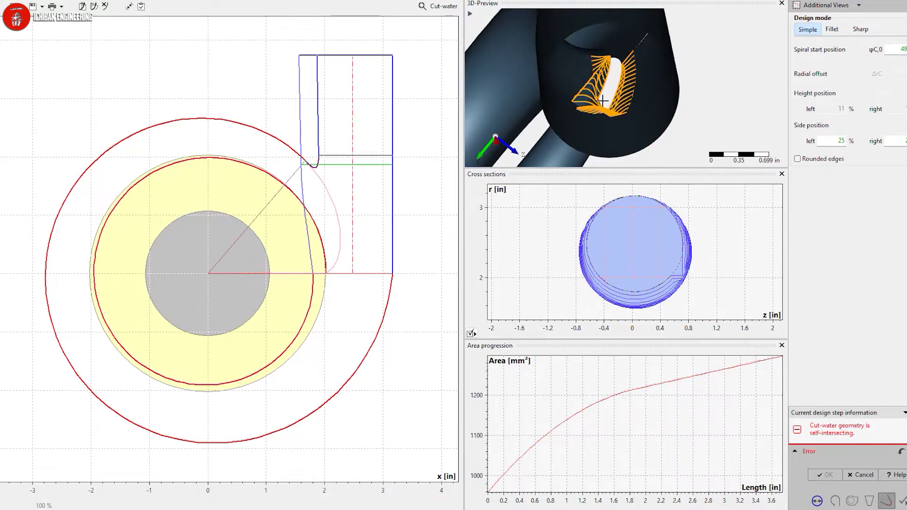
Set the cut-water design mode to Fillet, close the cut-water design and inspect the complete volute in 3D.
scroll(628, 80, "down", 5)
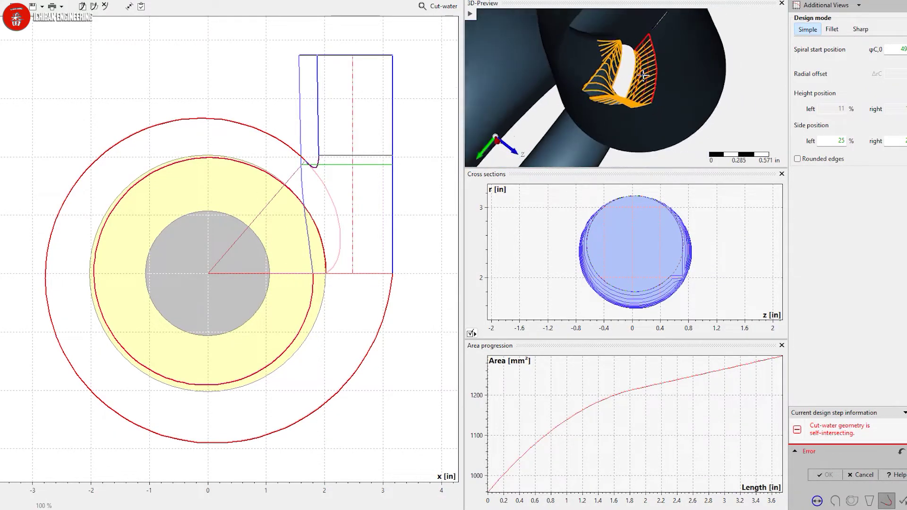
left_click(832, 29)
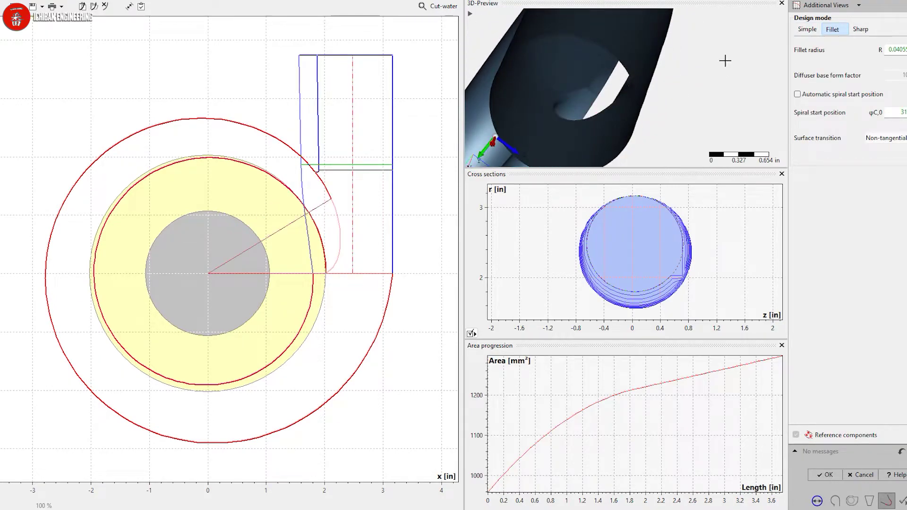
left_click_drag(638, 85, 609, 99)
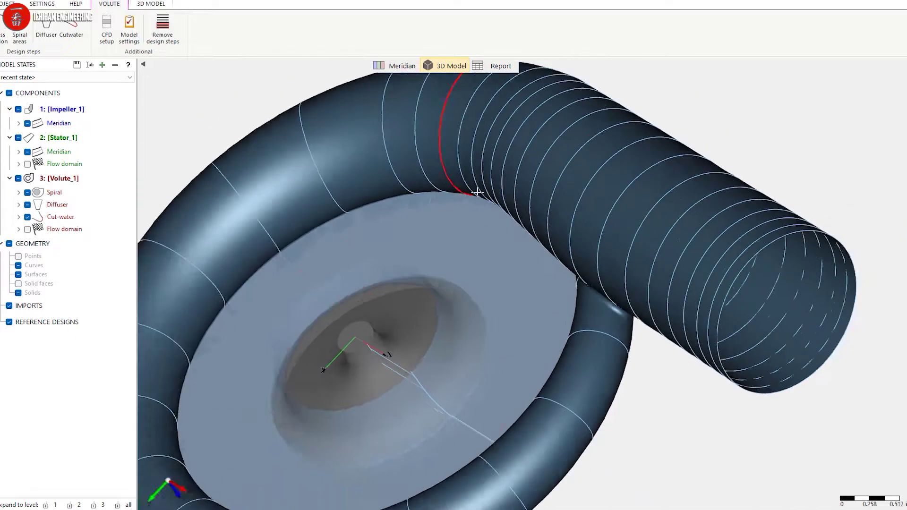
scroll(534, 191, "down", 4)
left_click_drag(571, 317, 694, 301)
scroll(708, 299, "down", 2)
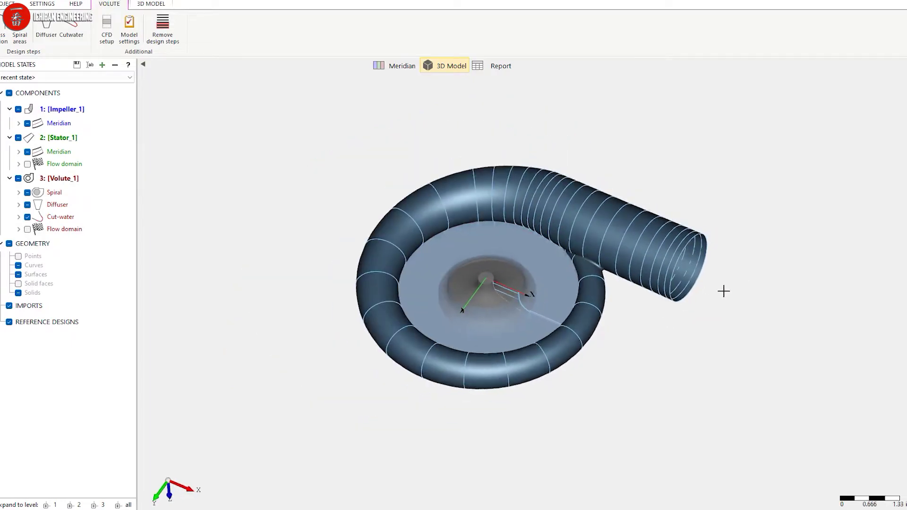
Examine the complete volute with the impeller and stator in the 3D model, from the outlet to the center.
scroll(494, 267, "up", 2)
left_click_drag(600, 87, 539, 87)
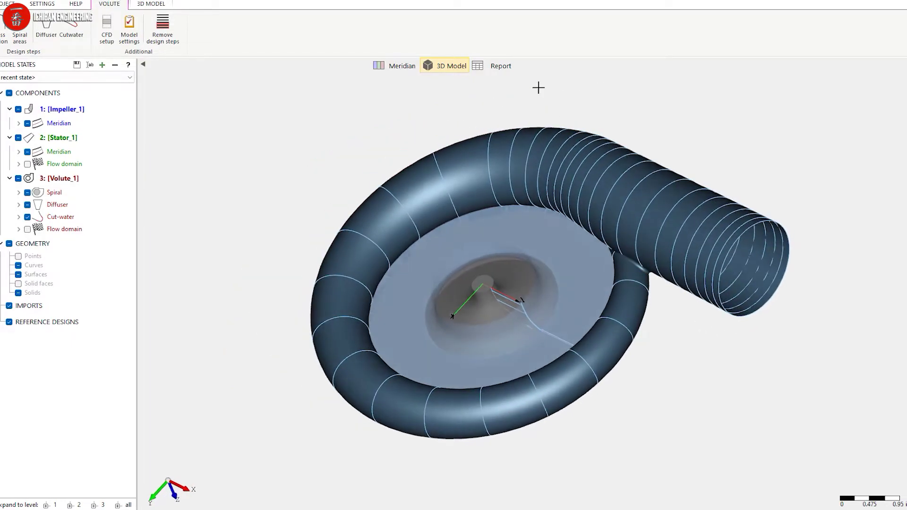
scroll(421, 235, "up", 1)
scroll(899, 283, "up", 2)
scroll(841, 305, "down", 4)
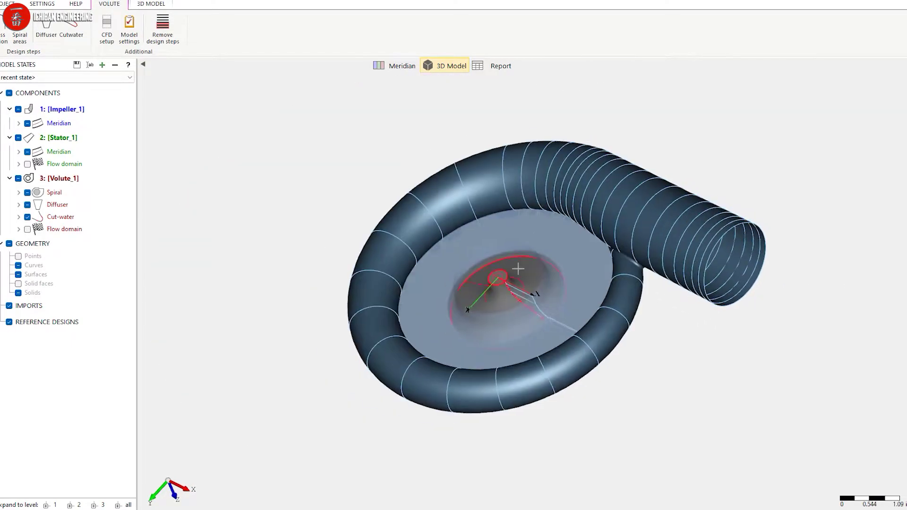
scroll(486, 259, "up", 2)
scroll(489, 259, "up", 1)
scroll(300, 175, "down", 1)
scroll(507, 217, "up", 1)
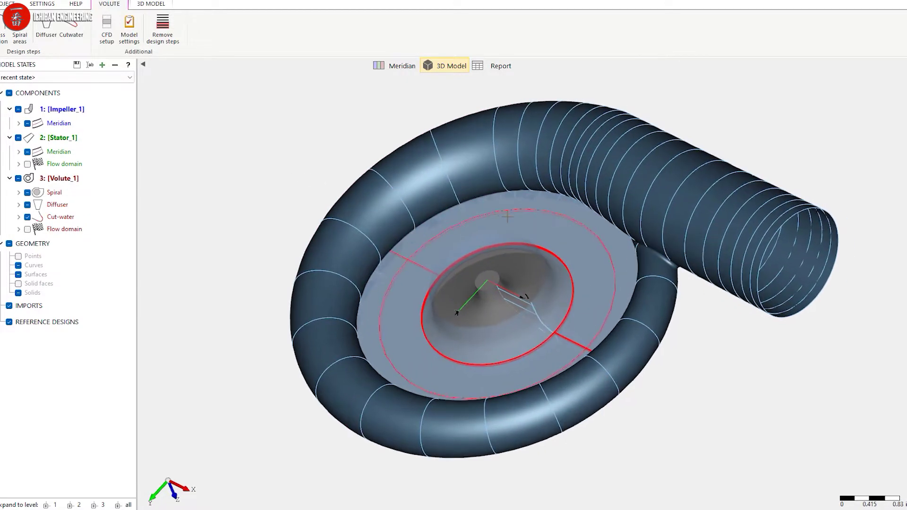
scroll(709, 141, "up", 1)
scroll(308, 136, "down", 1)
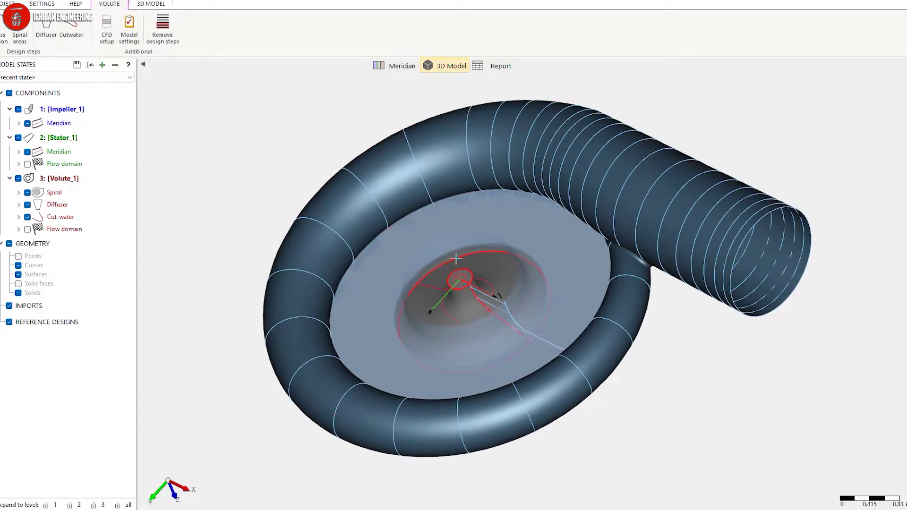
scroll(457, 258, "up", 1)
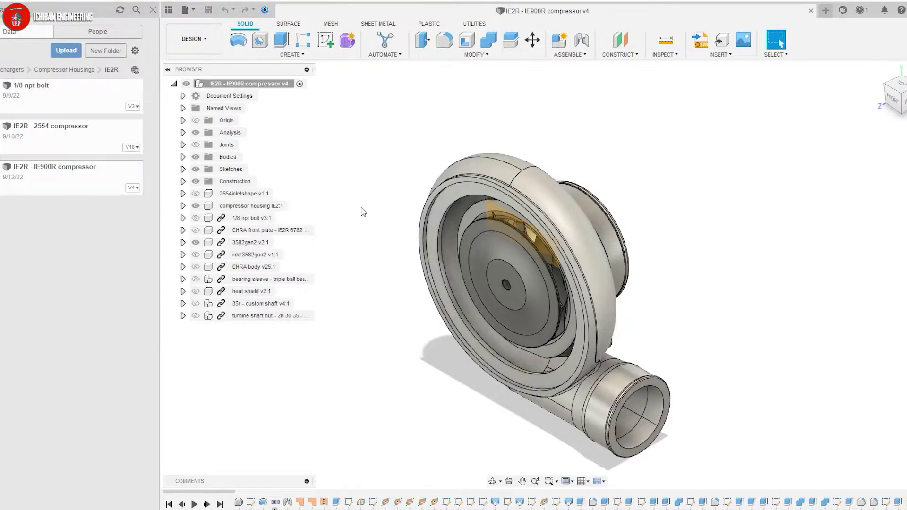
Show the bolt, CHRA front plate and body, inlet3582gen2, bearing sleeve, heat shield, custom shaft and turbine shaft nut in the IE900R compressor assembly.
scroll(366, 257, "down", 2)
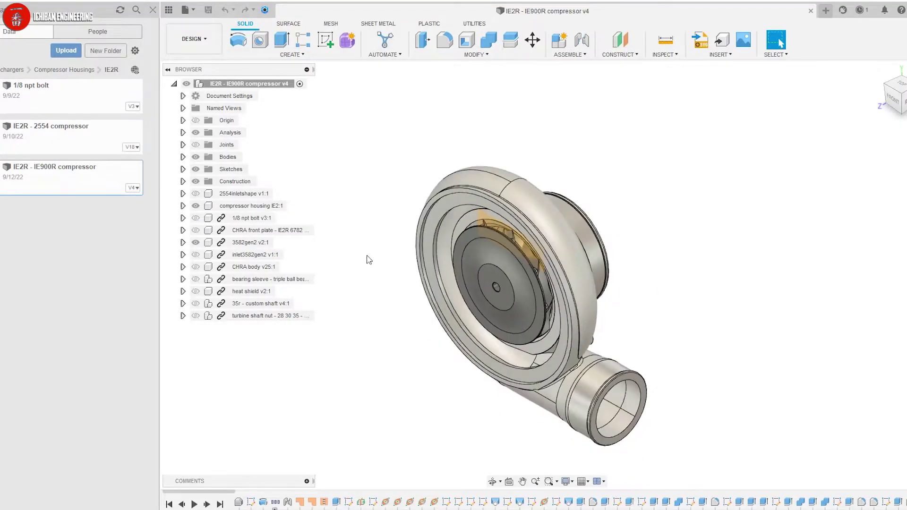
scroll(310, 202, "up", 2)
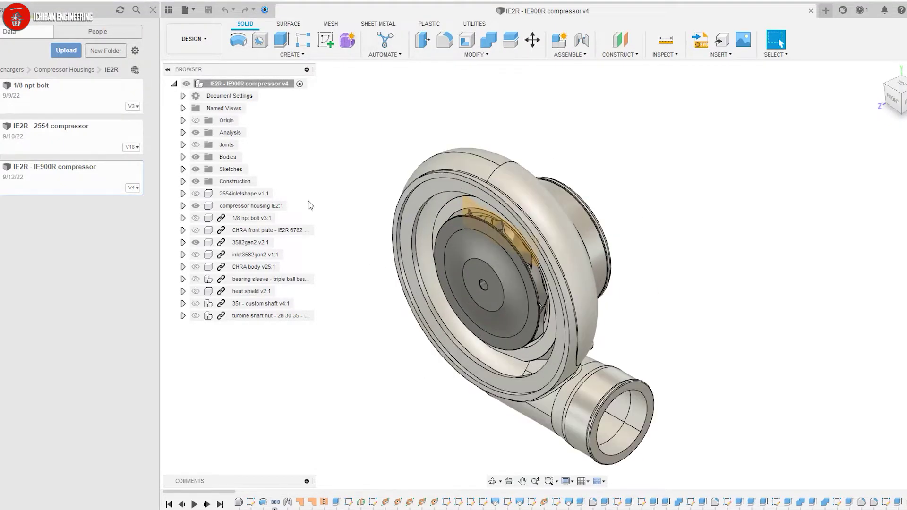
left_click(196, 218)
left_click(195, 230)
left_click(196, 255)
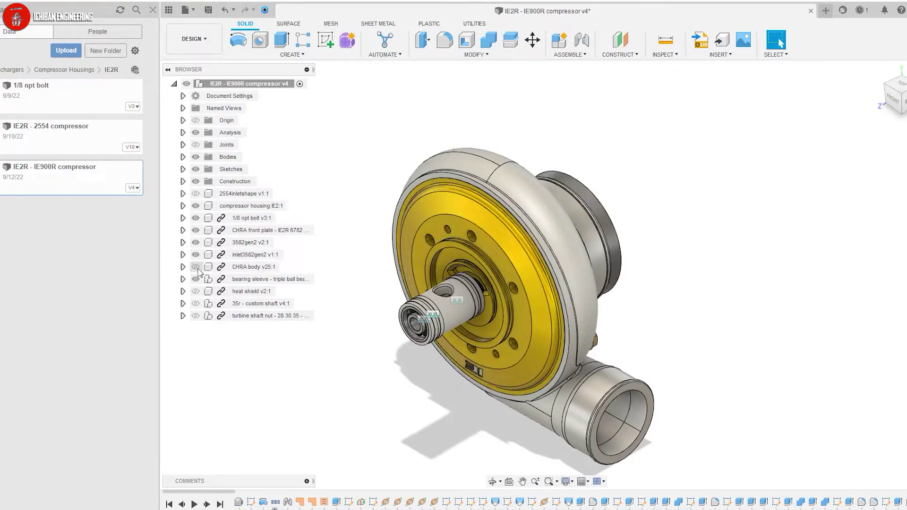
left_click(196, 267)
left_click(195, 279)
left_click(195, 291)
left_click(195, 304)
left_click(195, 316)
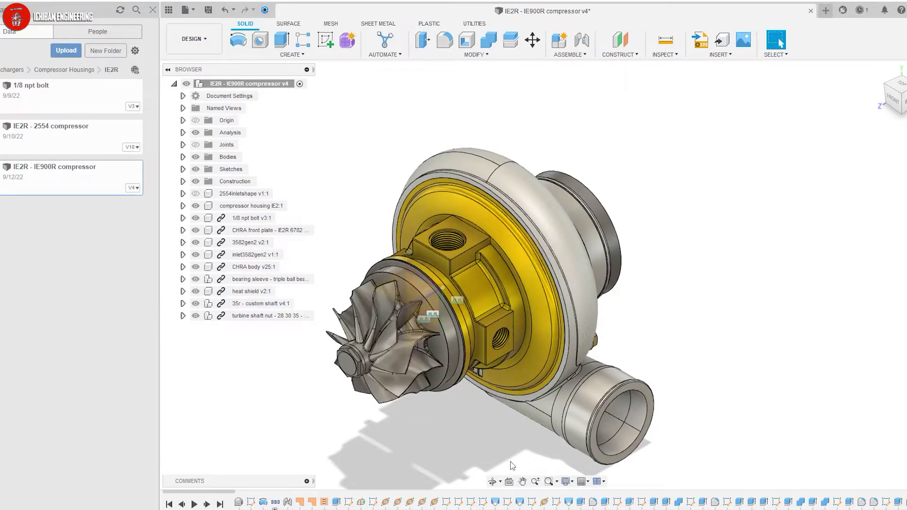
View the IE900R compressor from its inlet side and hide the inlet3582gen2 component.
left_click(491, 481)
left_click_drag(545, 306, 387, 334)
middle_click_drag(387, 333, 371, 352)
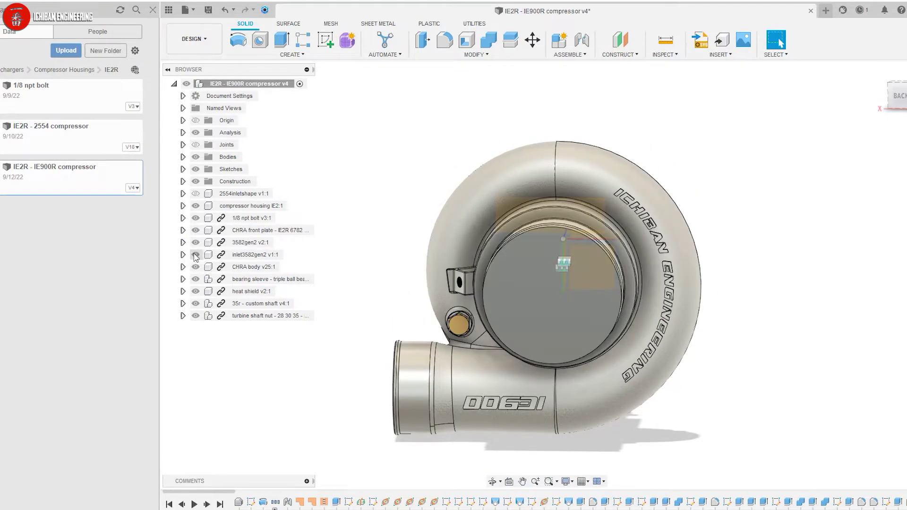
left_click(195, 255)
Examine the assembled turbocharger from the inlet, center housing and turbine wheel sides.
scroll(388, 341, "down", 2)
left_click_drag(527, 371, 740, 266)
scroll(565, 304, "up", 3)
scroll(740, 266, "down", 3)
left_click_drag(591, 295, 430, 330)
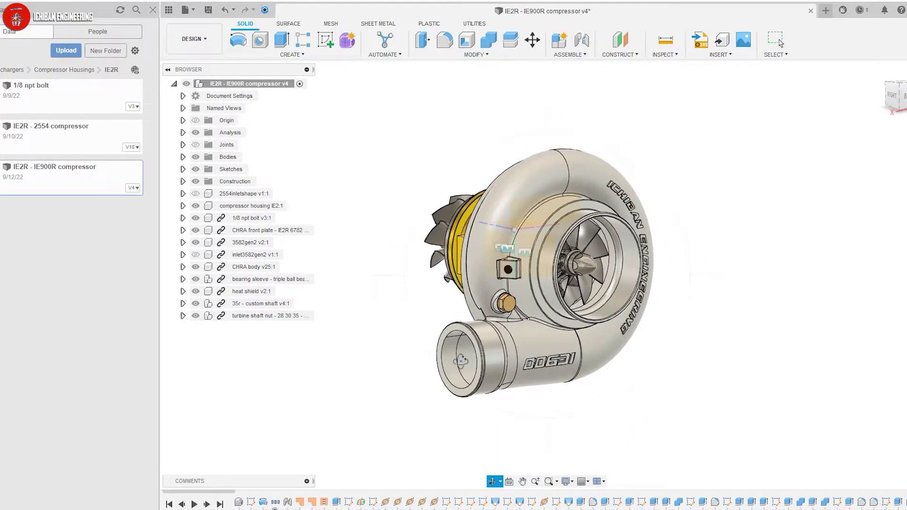
left_click_drag(657, 234, 542, 229)
scroll(623, 231, "up", 3)
left_click_drag(600, 246, 623, 179)
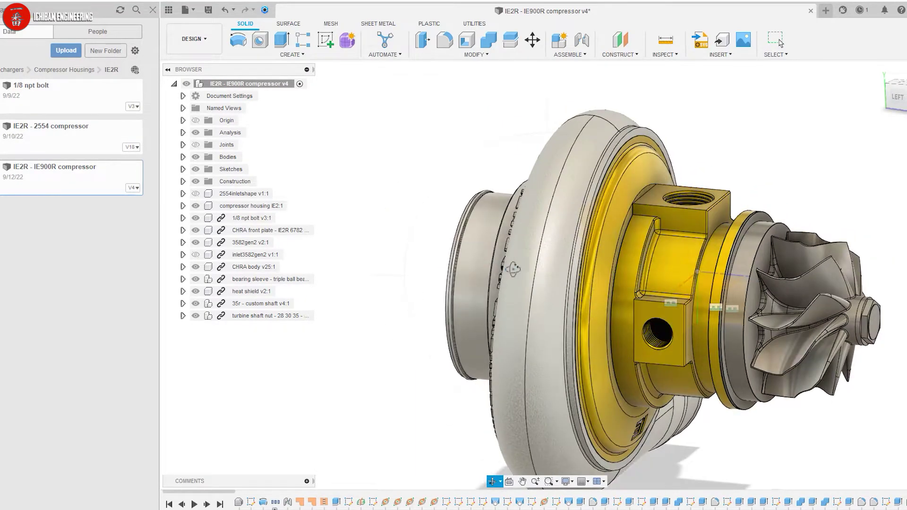
left_click_drag(513, 269, 604, 248)
left_click_drag(529, 191, 521, 238)
scroll(543, 281, "down", 3)
scroll(496, 274, "up", 3)
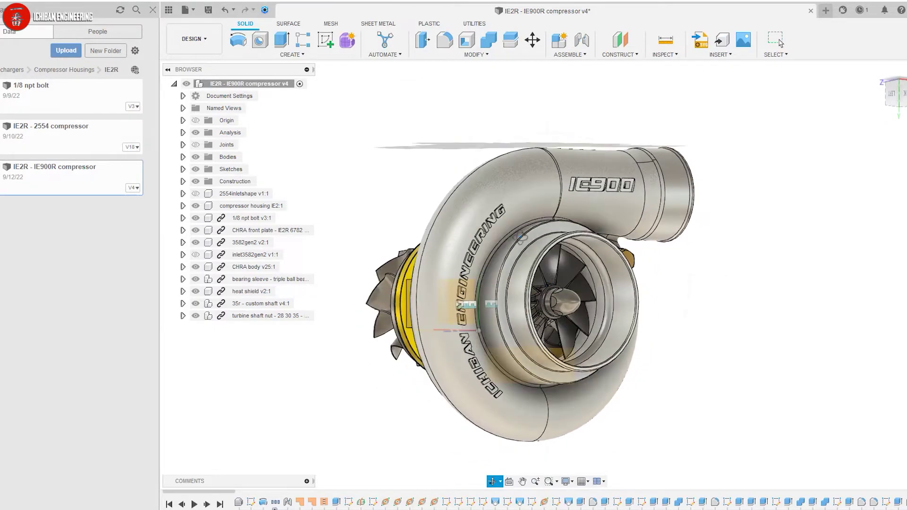
key("Escape")
Open the IE2R - 2554 compressor design and inspect its housing from the inlet side.
left_click(65, 146)
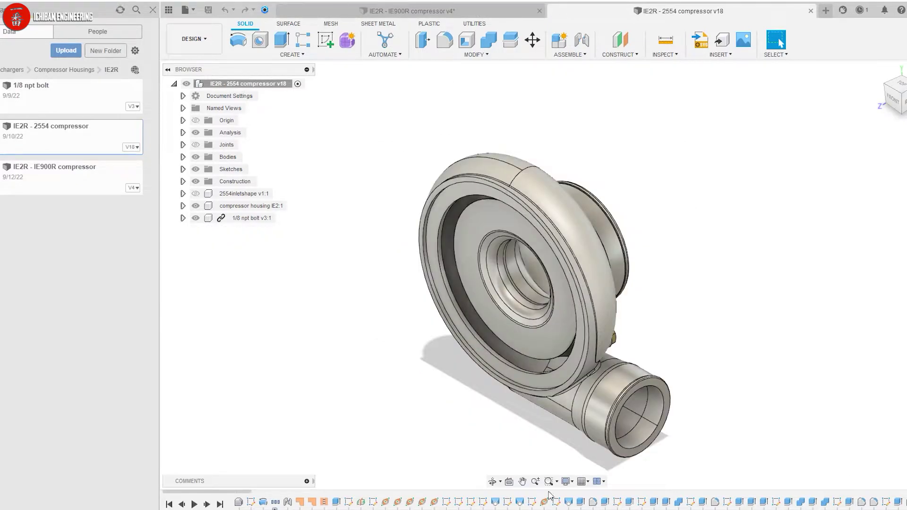
left_click(492, 482)
left_click_drag(587, 287, 594, 238)
mouse_move(528, 278)
left_mouse_down()
mouse_move(547, 257)
mouse_move(539, 246)
mouse_move(543, 267)
mouse_move(522, 273)
left_mouse_up()
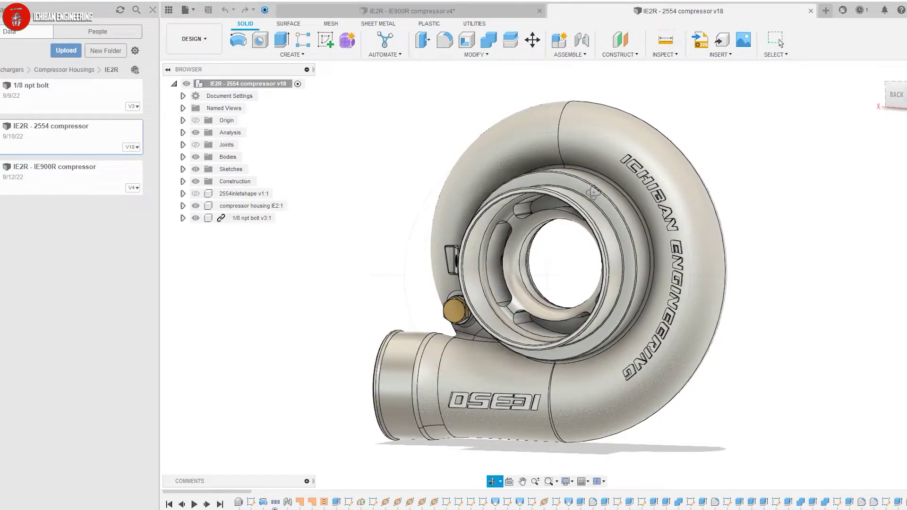
Return to the IE900R compressor design and examine the housing from the outlet side round to the inlet face.
left_click(411, 10)
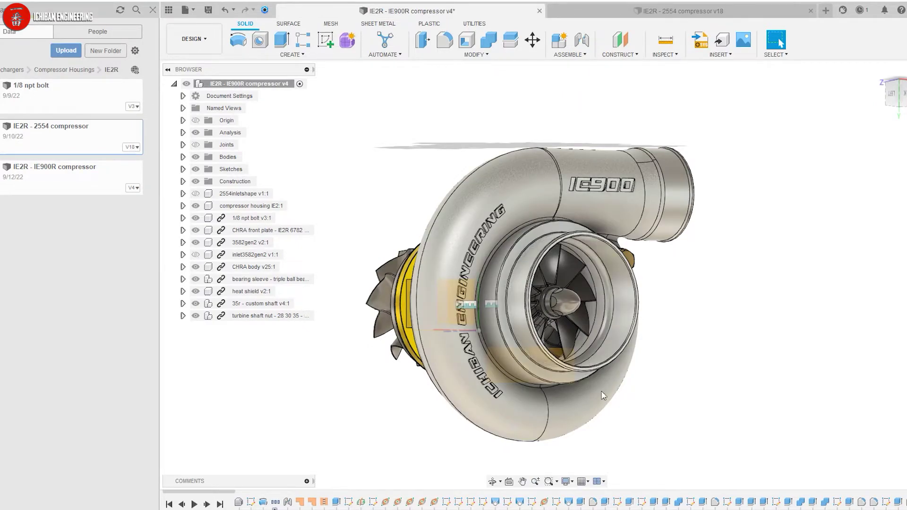
left_click(492, 482)
left_click_drag(591, 276, 611, 308)
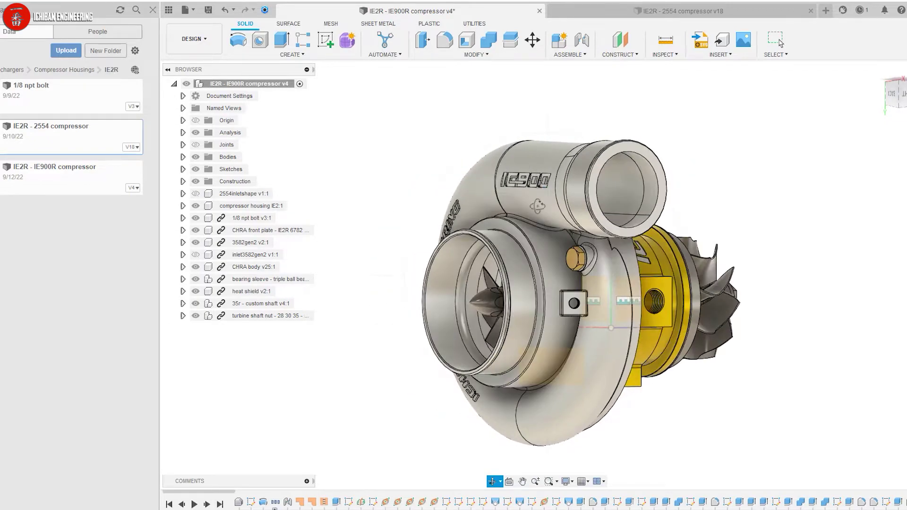
middle_click_drag(538, 207, 602, 212, "shift")
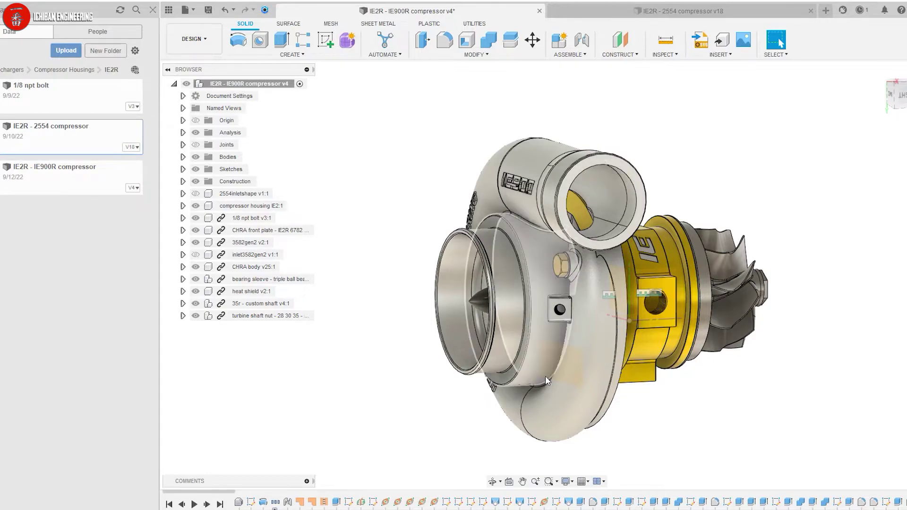
left_click(493, 483)
left_click_drag(528, 309, 592, 268)
scroll(460, 277, "up", 2)
left_click_drag(534, 237, 582, 239)
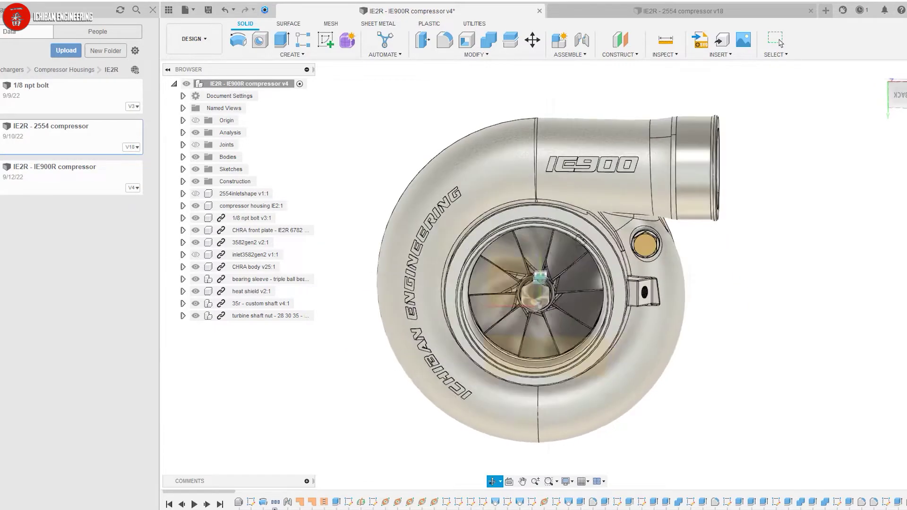
left_click_drag(554, 348, 559, 350)
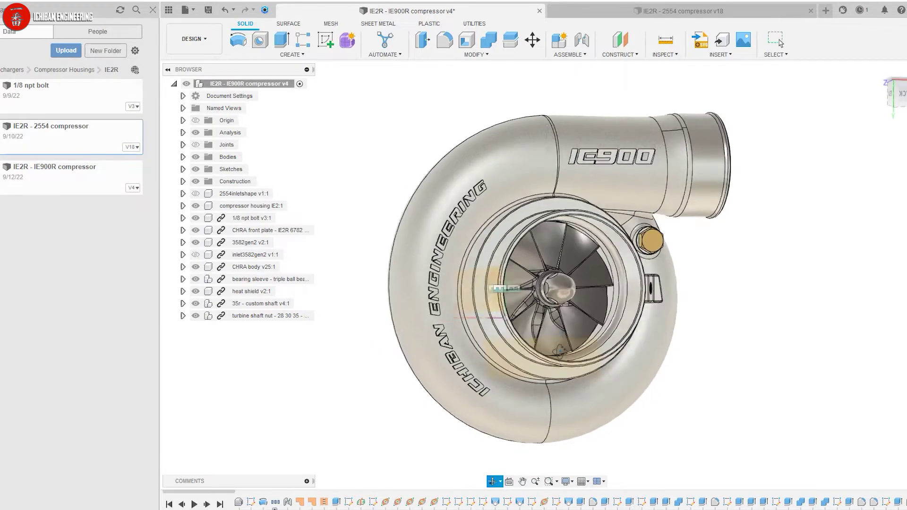
middle_click_drag(560, 351, 574, 348, "shift")
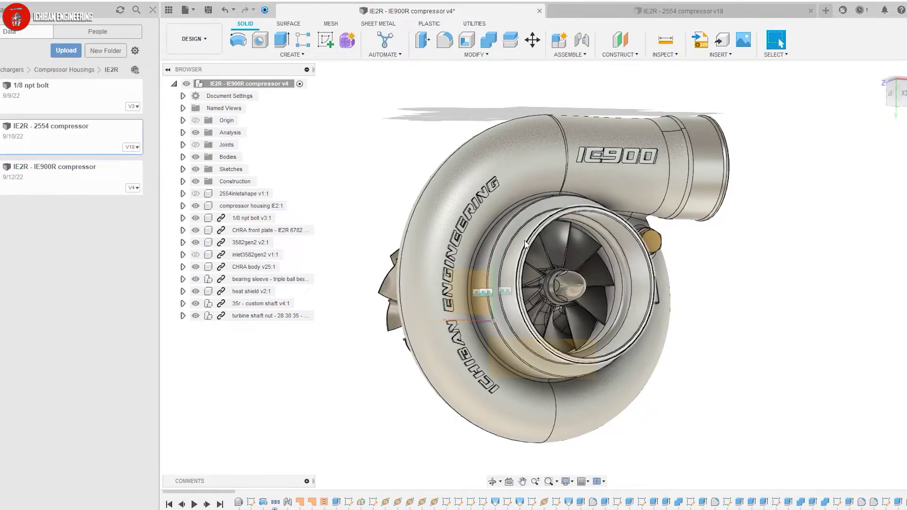
Examine the IE900R compressor wheel, inlet bore and outlet at an angle.
left_click(492, 482)
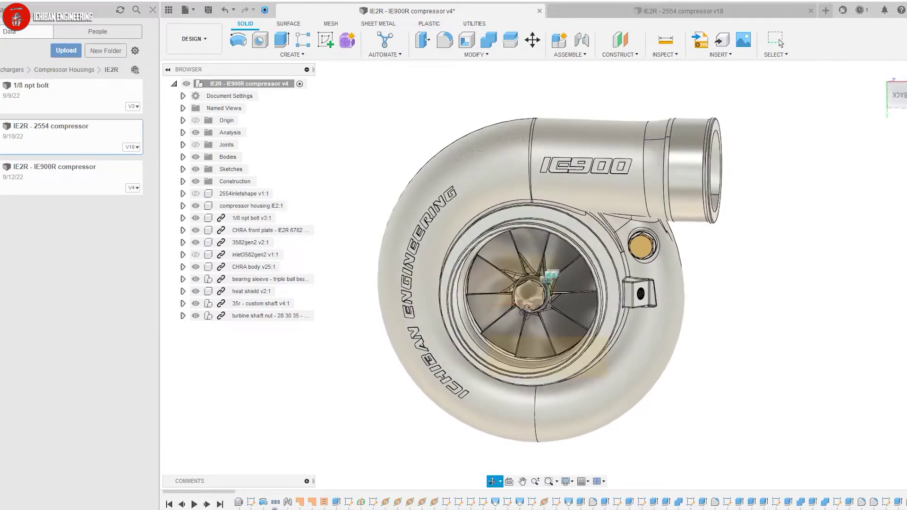
middle_click_drag(527, 310, 487, 326, "shift")
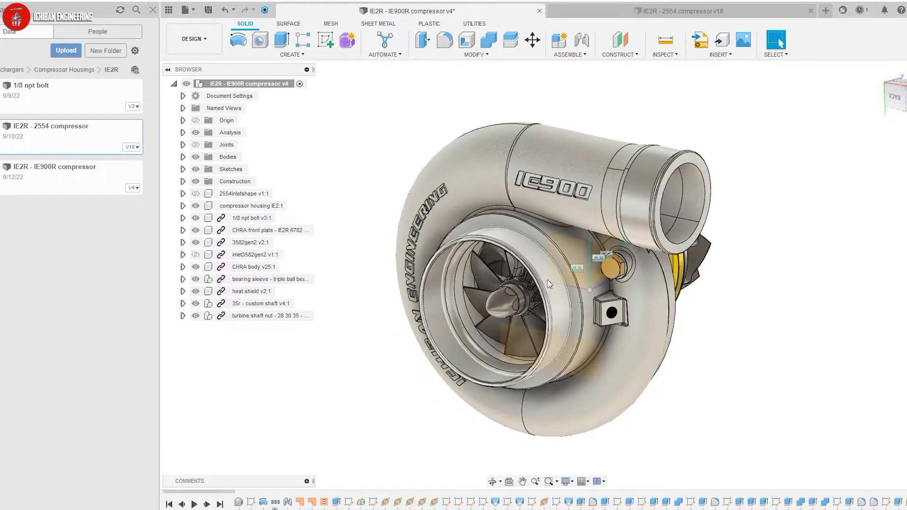
scroll(567, 283, "up", 3)
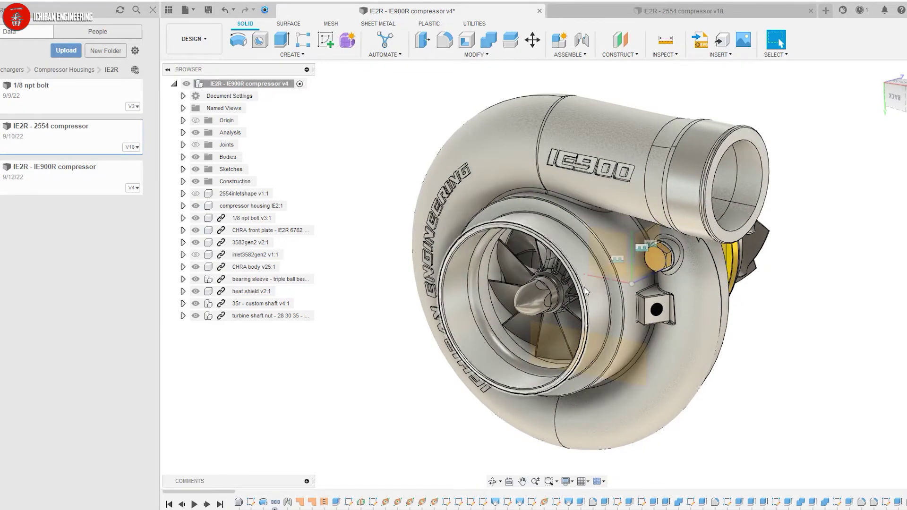
scroll(586, 288, "up", 2)
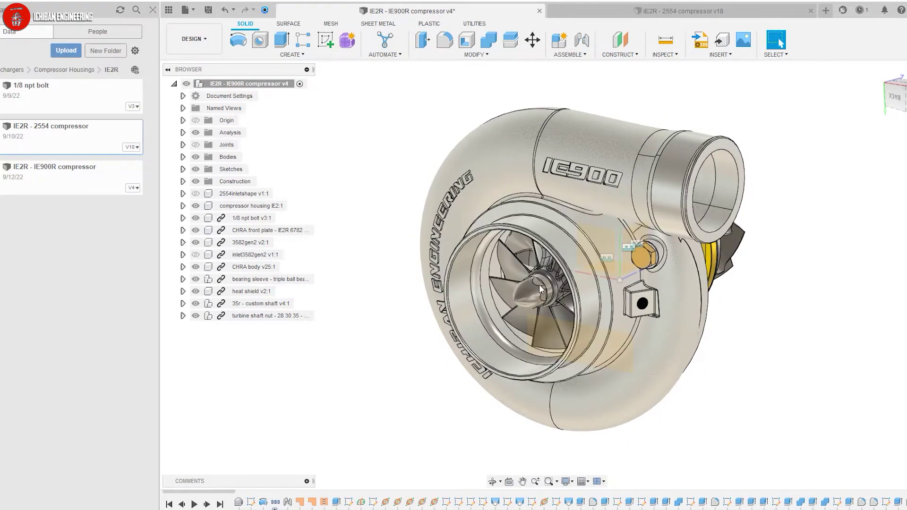
left_click(493, 482)
left_click_drag(525, 293, 580, 255)
left_click_drag(580, 310, 629, 283)
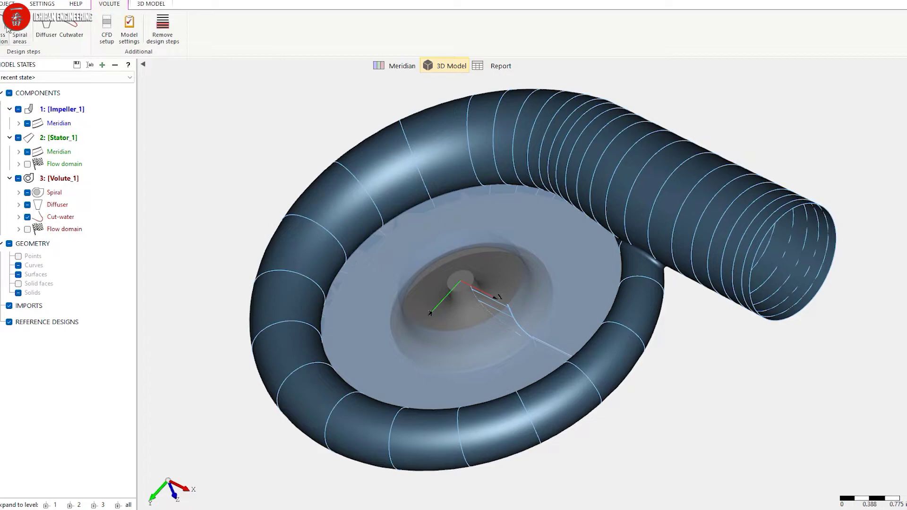
Switch back to CFturbo, reopen the volute's spiral areas design and define the end cross section by Area.
left_click(23, 26)
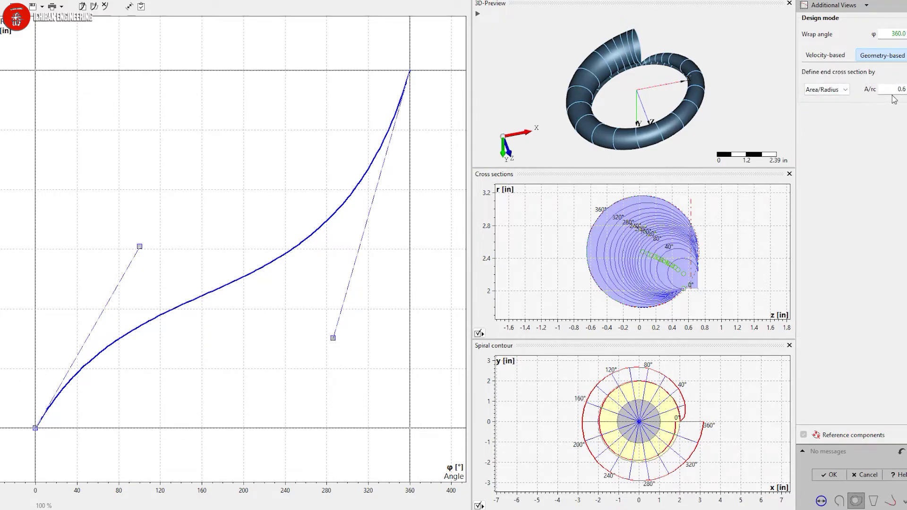
left_click(827, 89)
left_click(826, 100)
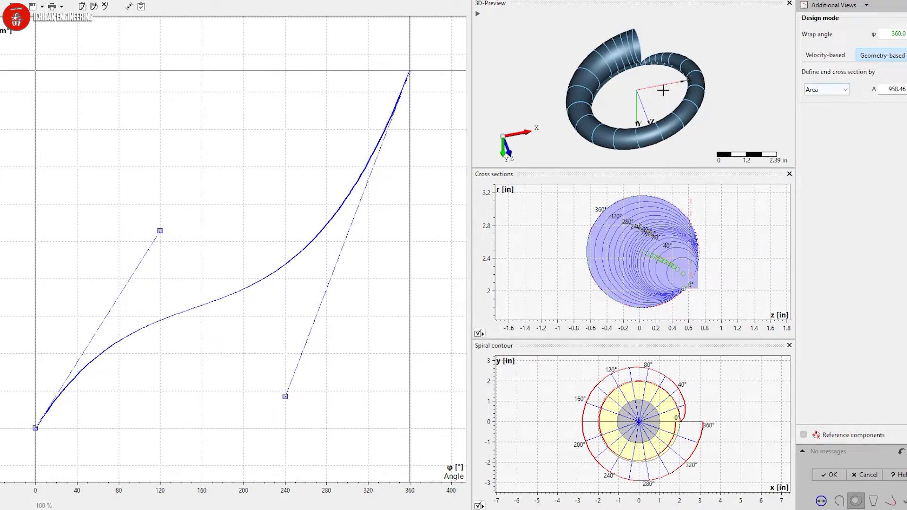
Examine the end cross section and the start of the spiral up close in the 3D preview.
scroll(637, 117, "up", 1)
left_click_drag(732, 45, 618, 92)
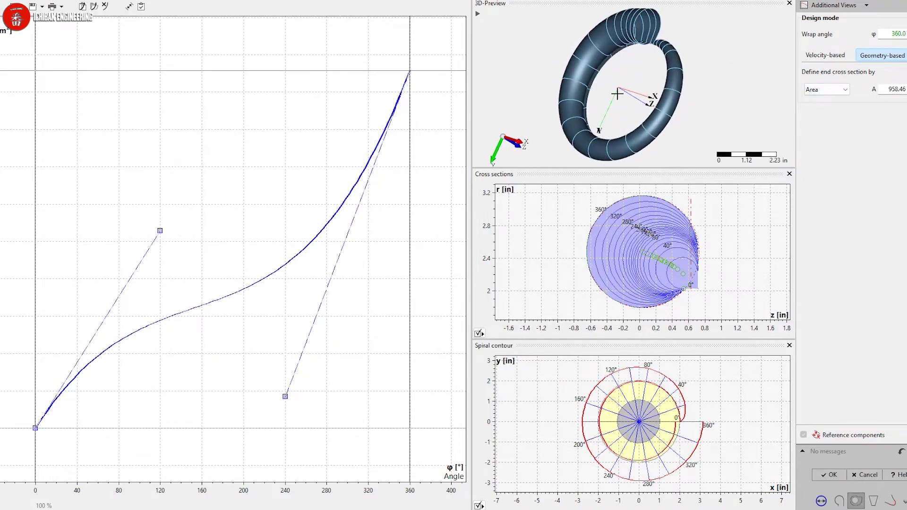
scroll(618, 92, "down", 3)
scroll(632, 23, "up", 2)
scroll(632, 23, "up", 6)
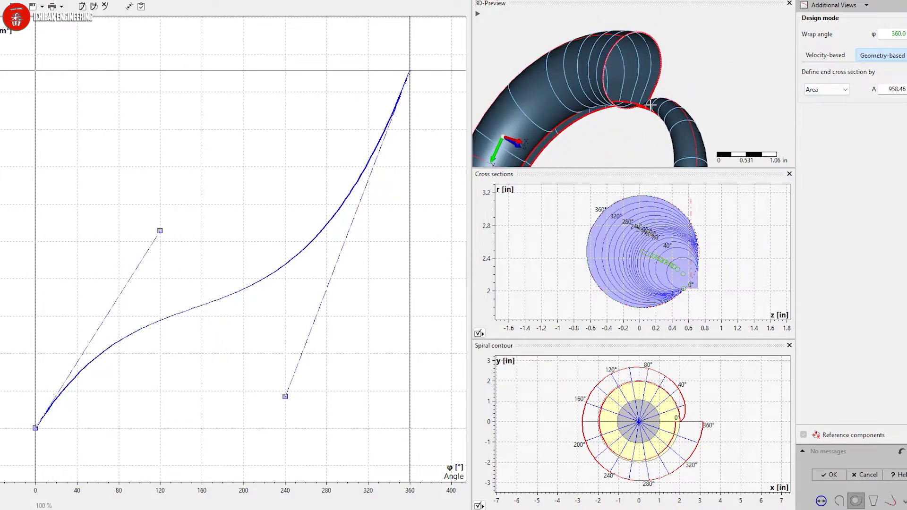
left_click_drag(680, 40, 639, 101)
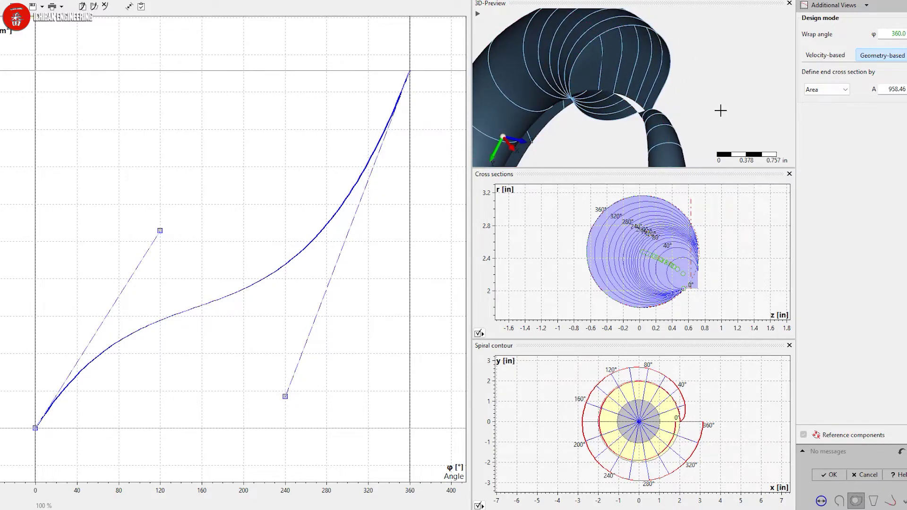
left_click_drag(728, 68, 682, 75)
left_click_drag(673, 106, 753, 104)
scroll(676, 47, "up", 1)
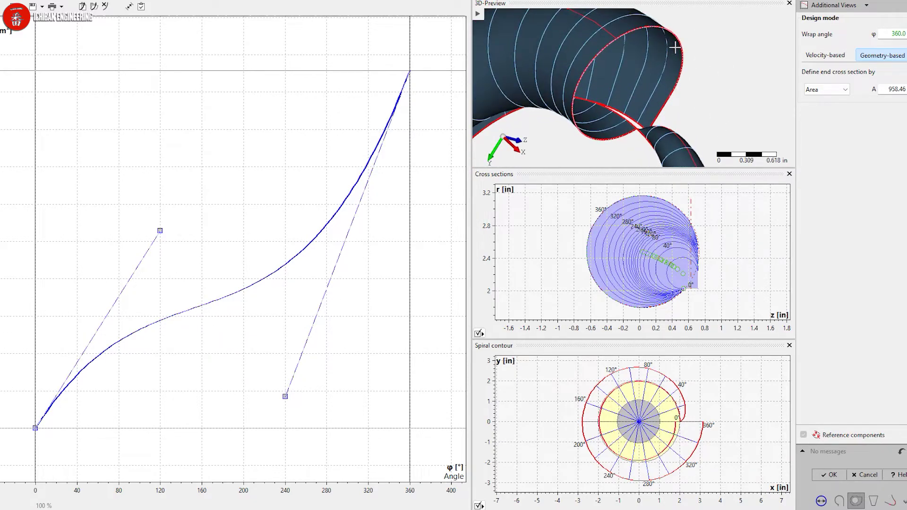
left_click_drag(675, 48, 658, 32)
left_click_drag(582, 94, 568, 117)
Define the spiral's end cross section by Area/Radius and check the spiral in the 3D preview.
left_click(827, 89)
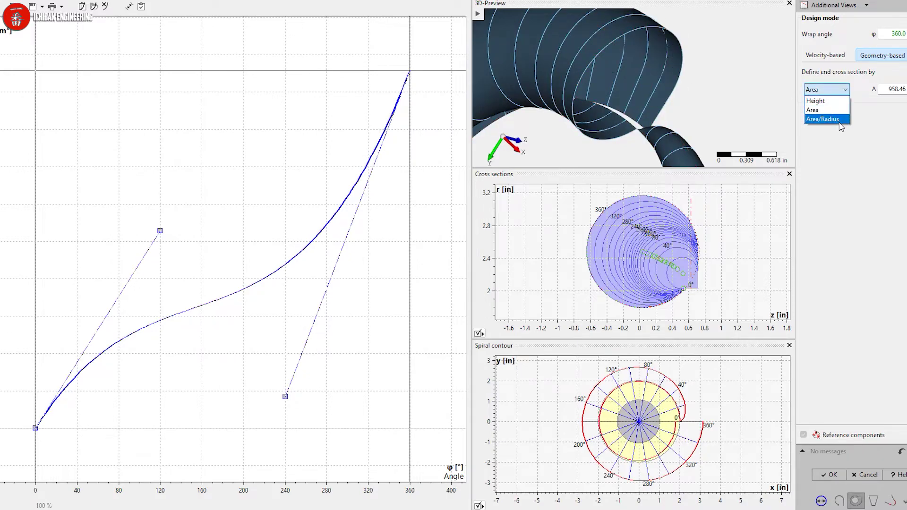
left_click(829, 121)
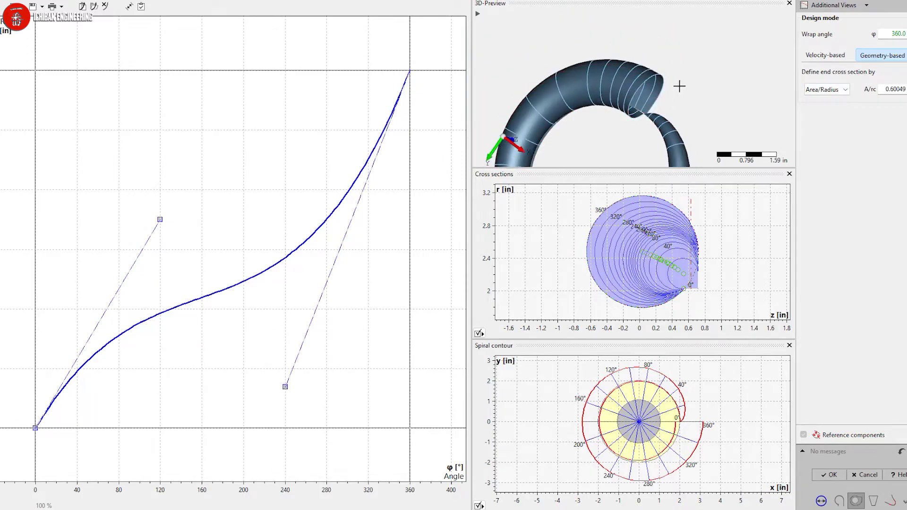
left_click_drag(729, 111, 673, 46)
scroll(673, 46, "down", 3)
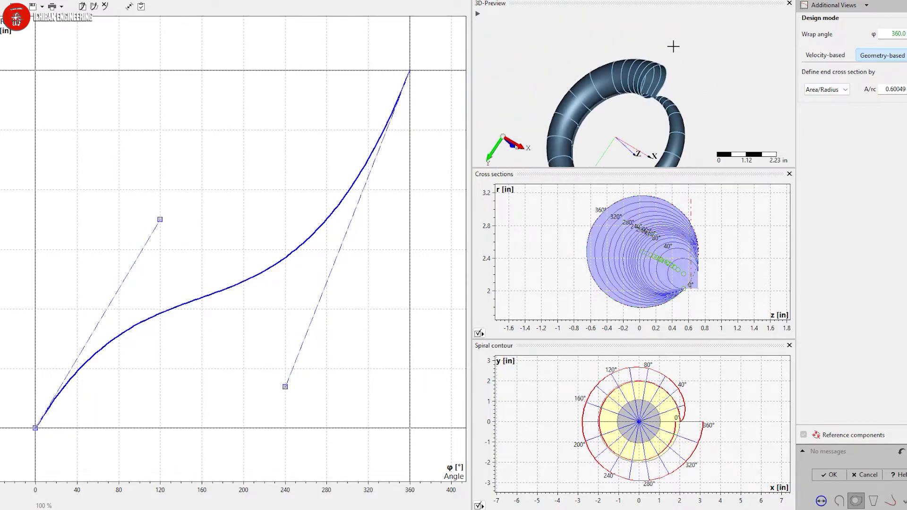
Check the spiral from the front in the 3D preview and define its end cross section by Area.
scroll(673, 46, "down", 1)
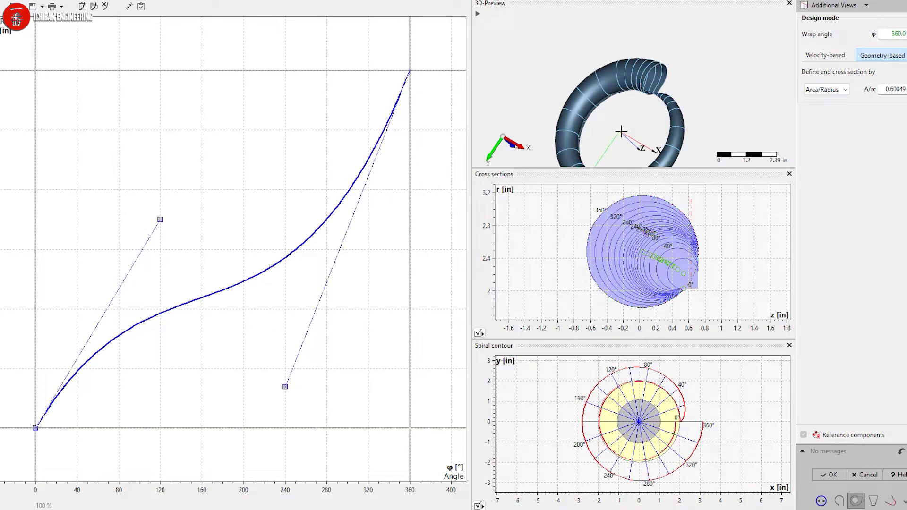
scroll(647, 116, "down", 3)
left_click_drag(628, 92, 657, 96)
scroll(635, 108, "up", 4)
scroll(551, 89, "down", 3)
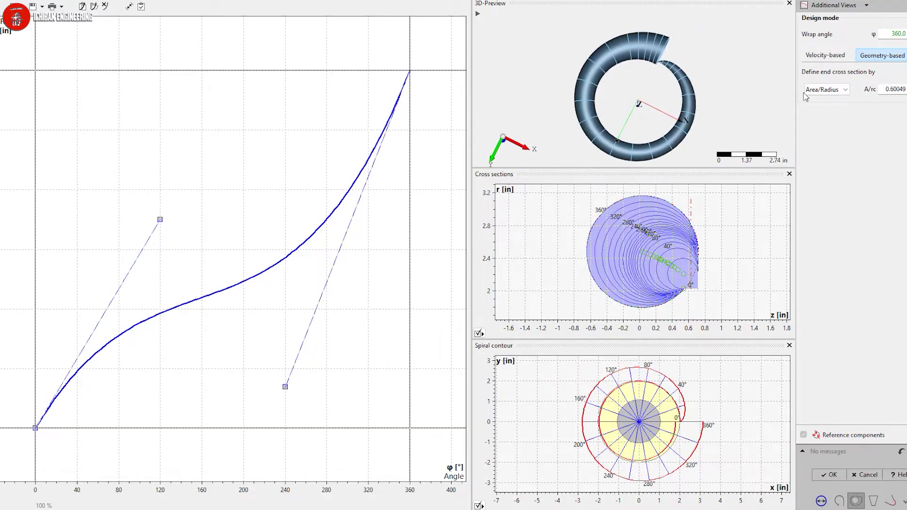
left_click(849, 93)
left_click(825, 103)
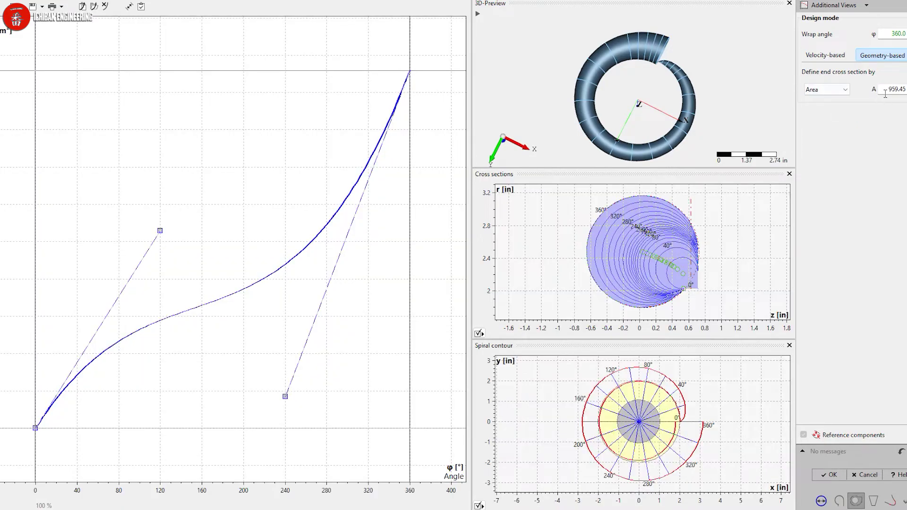
Return the end cross section definition to Area/Radius and inspect the spiral from several angles in the 3D preview.
left_click(849, 94)
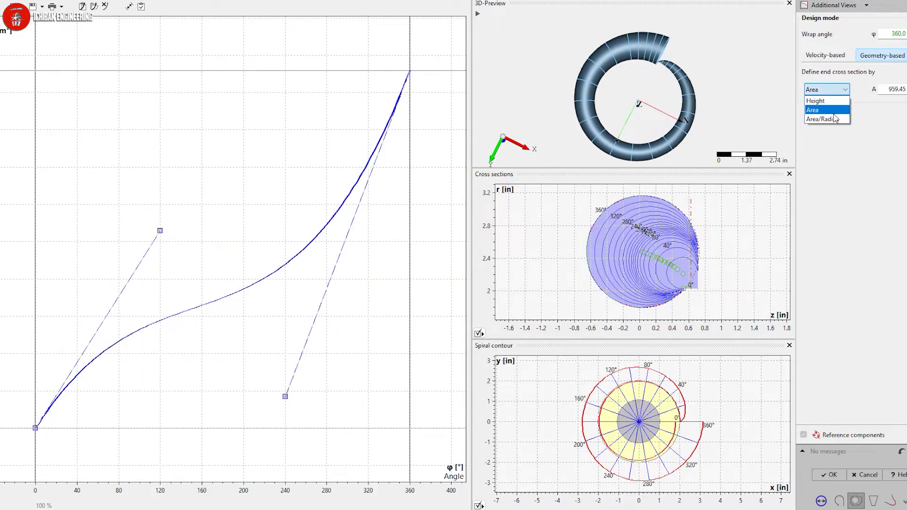
left_click(824, 121)
left_click_drag(714, 79, 642, 76)
left_click(842, 93)
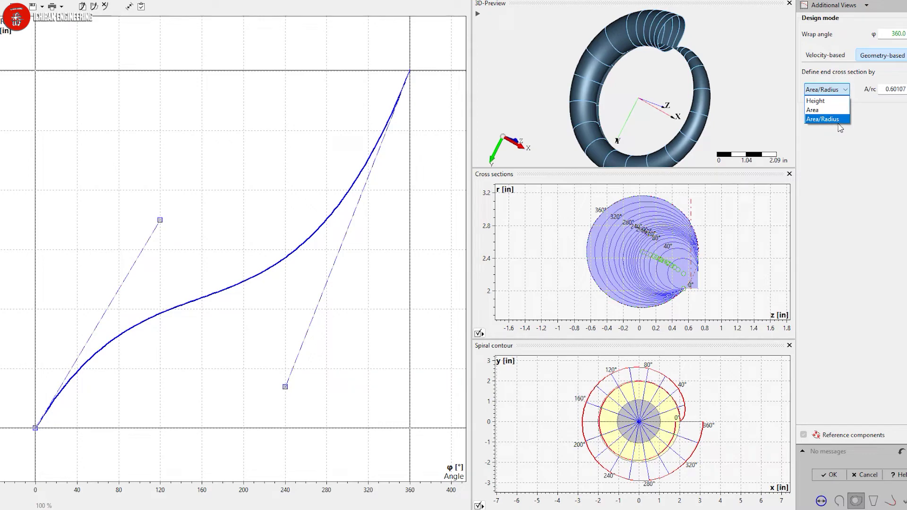
left_click(882, 119)
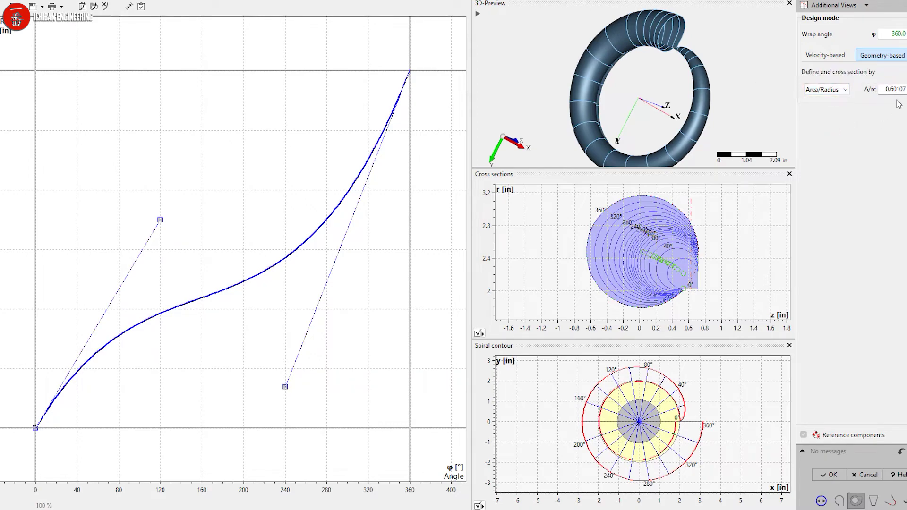
left_click_drag(740, 85, 768, 105)
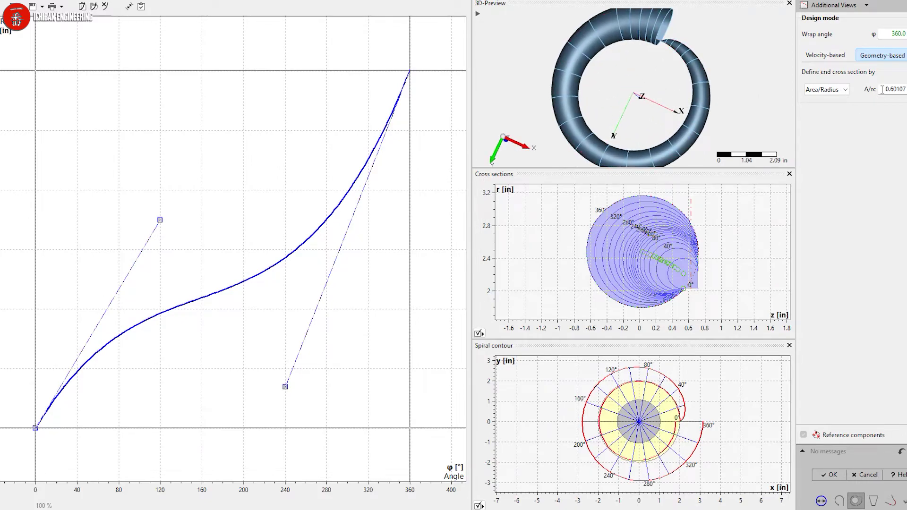
left_click_drag(724, 56, 583, 61)
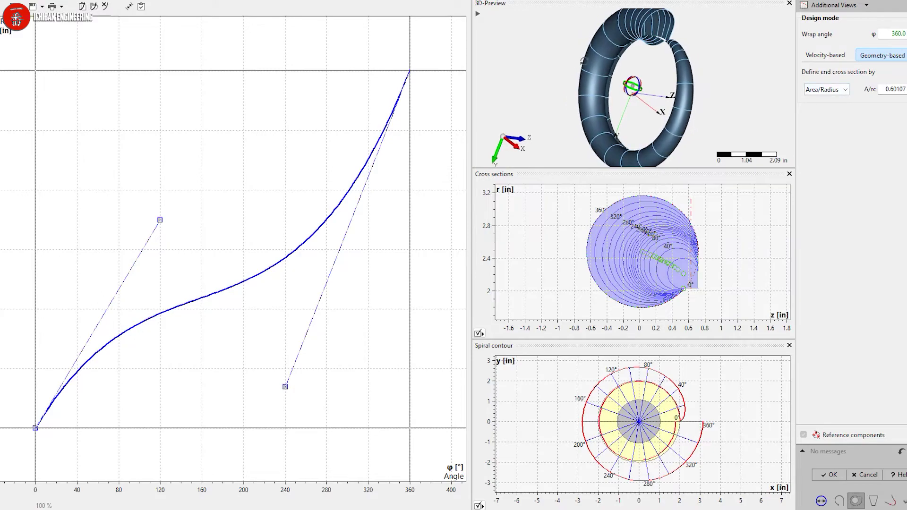
Switch the end cross section definition to Area and back to Area/Radius, checking the spiral in the 3D preview.
left_click(827, 89)
left_click(822, 107)
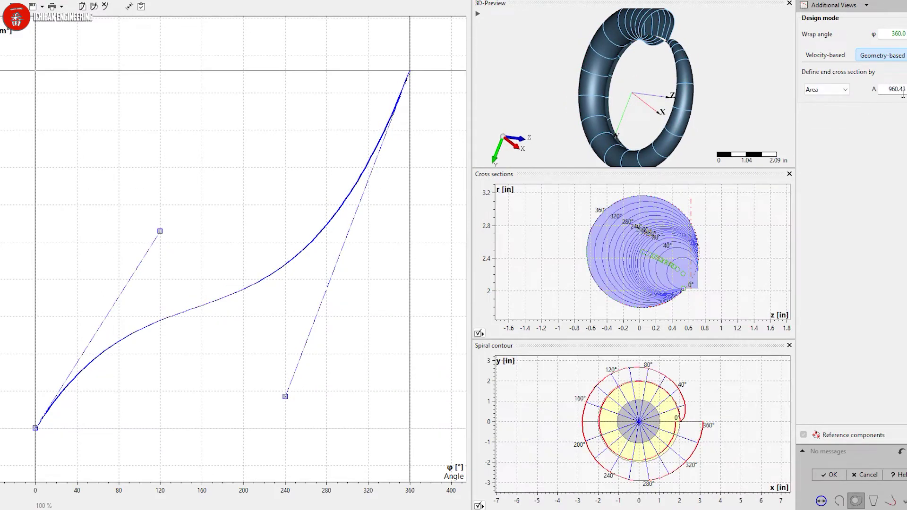
left_click(827, 90)
left_click(824, 122)
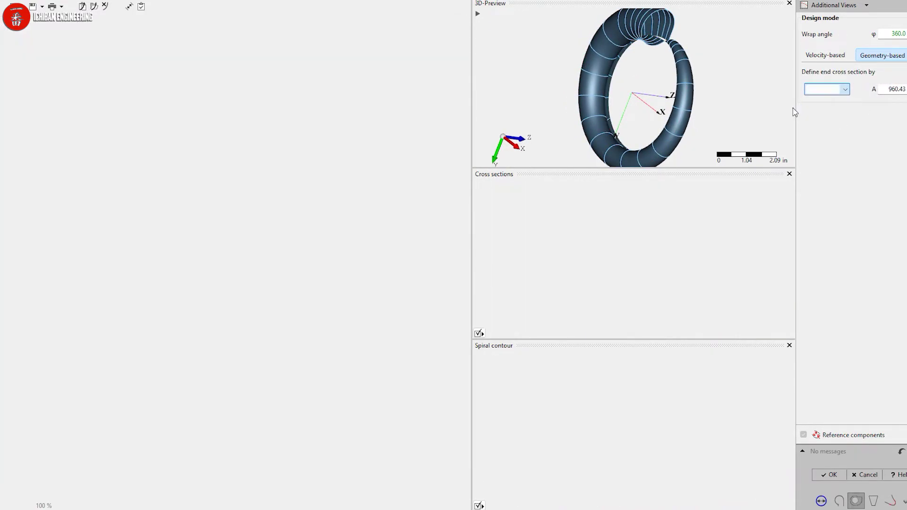
left_click_drag(626, 87, 678, 91)
scroll(633, 113, "down", 3)
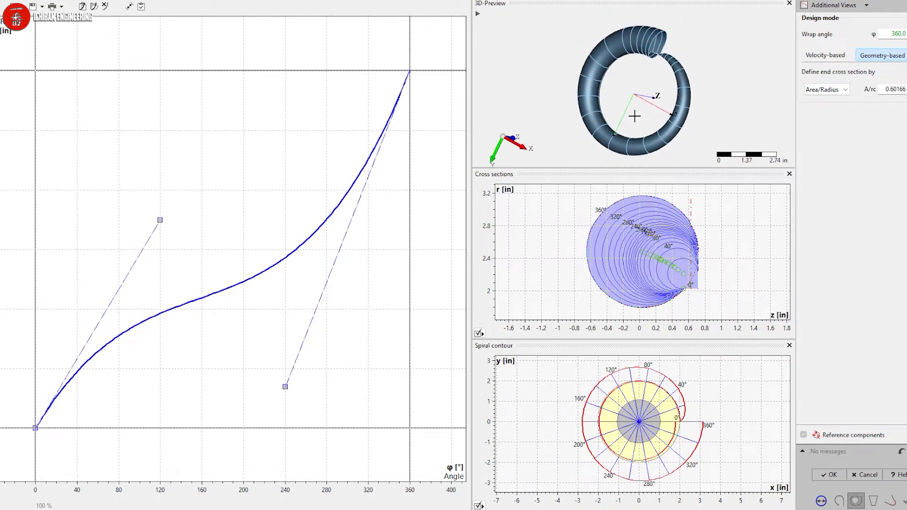
scroll(707, 138, "down", 2)
scroll(655, 91, "up", 3)
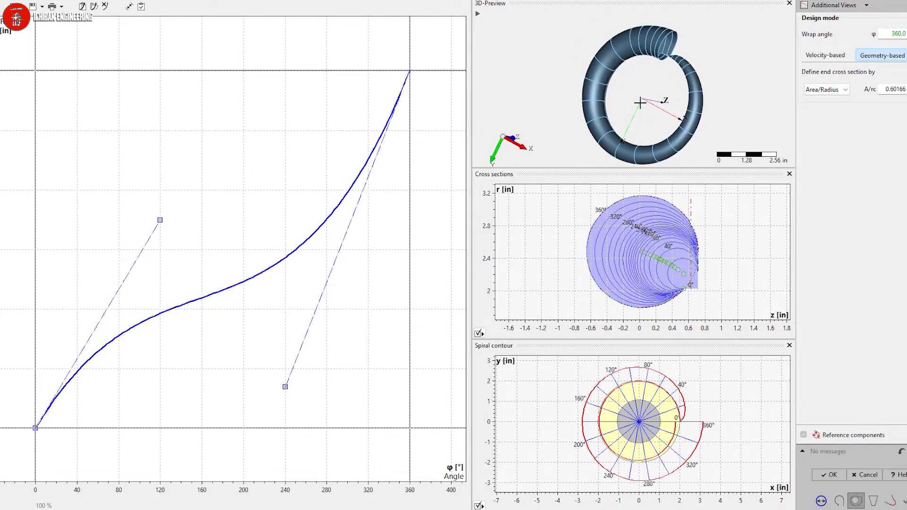
left_click_drag(641, 102, 717, 97)
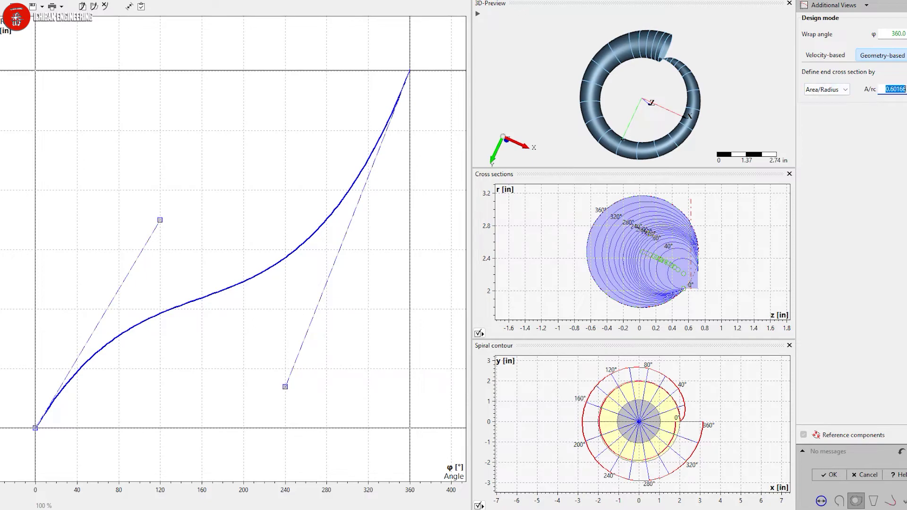
Try an A/rc of 0.82 for the spiral's end cross section and set it back to 0.6.
key("BackSpace")
type("0.6")
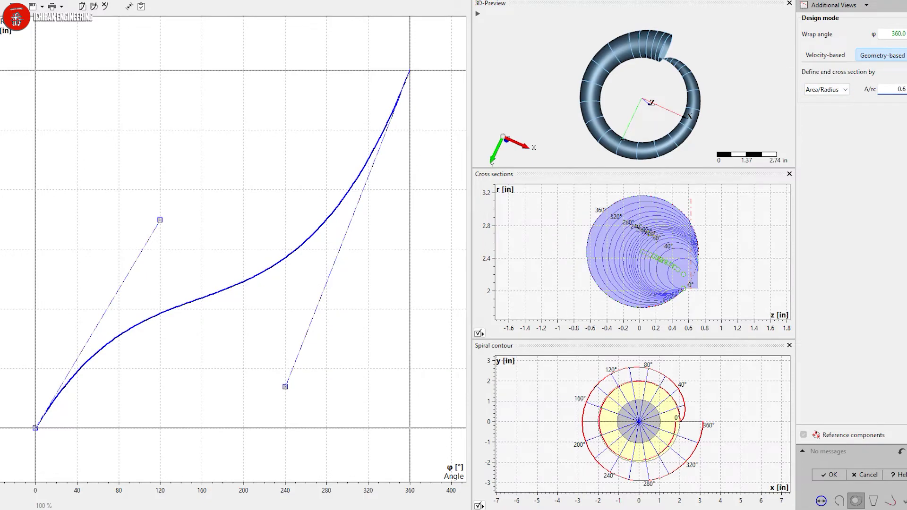
type("0")
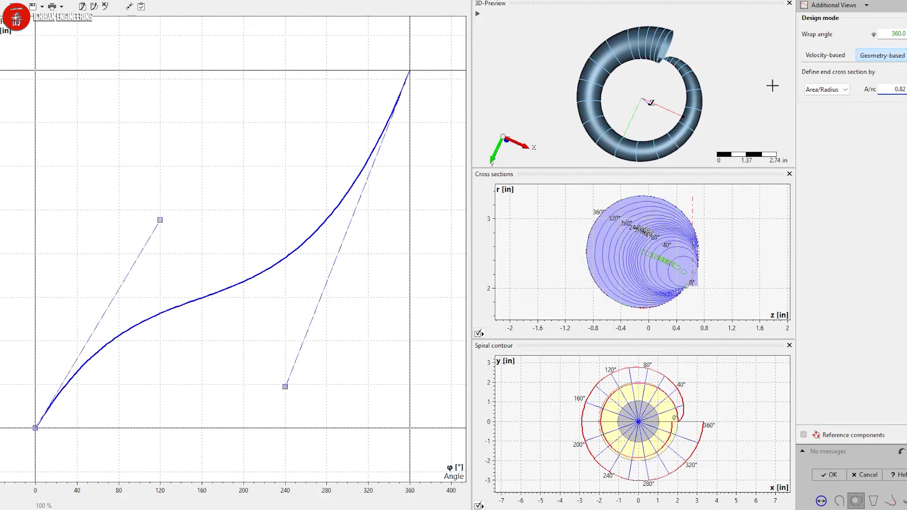
double_click(900, 89)
type("0.6")
Examine the spiral's end opening and its junction with the spiral start up close in the 3D preview.
left_click_drag(643, 97, 646, 49)
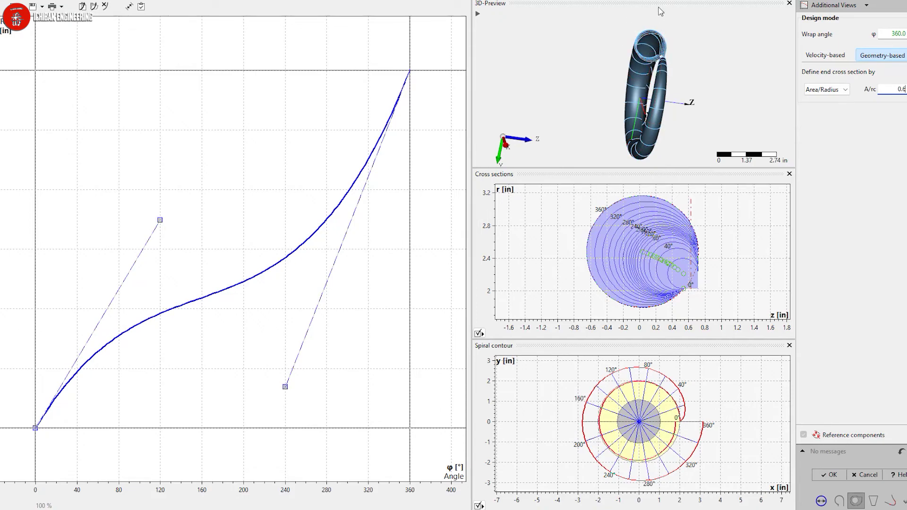
mouse_move(669, 29)
left_mouse_down()
mouse_move(746, 28)
mouse_move(663, 37)
left_mouse_up()
scroll(647, 36, "up", 4)
scroll(647, 36, "up", 1)
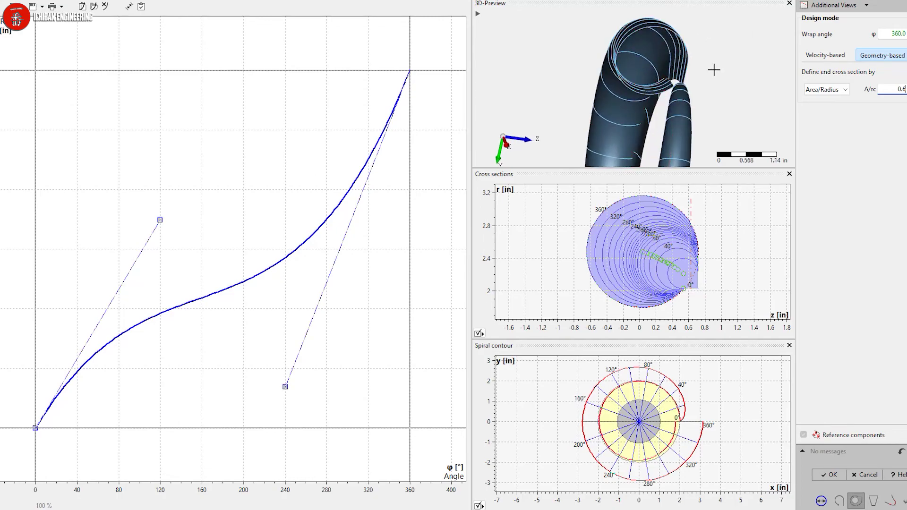
left_click_drag(713, 69, 692, 45)
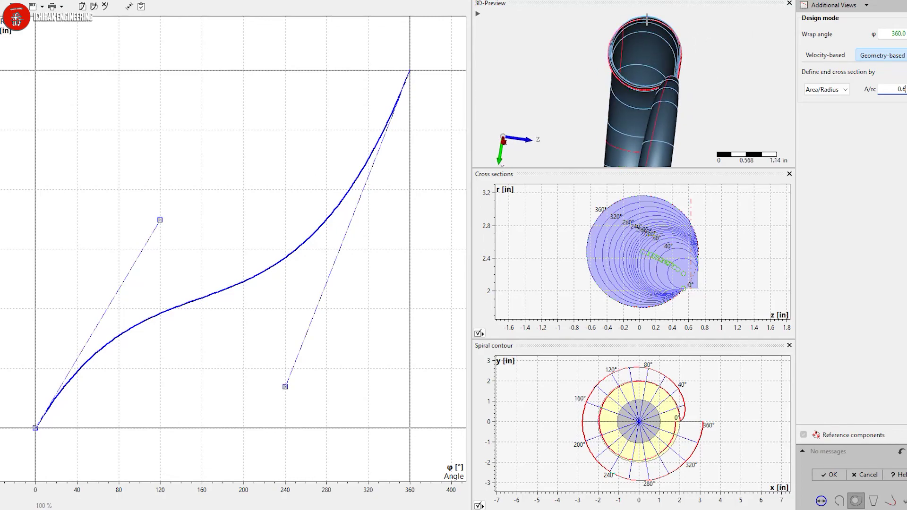
left_click_drag(571, 81, 652, 71)
scroll(633, 61, "down", 3)
scroll(565, 46, "down", 2)
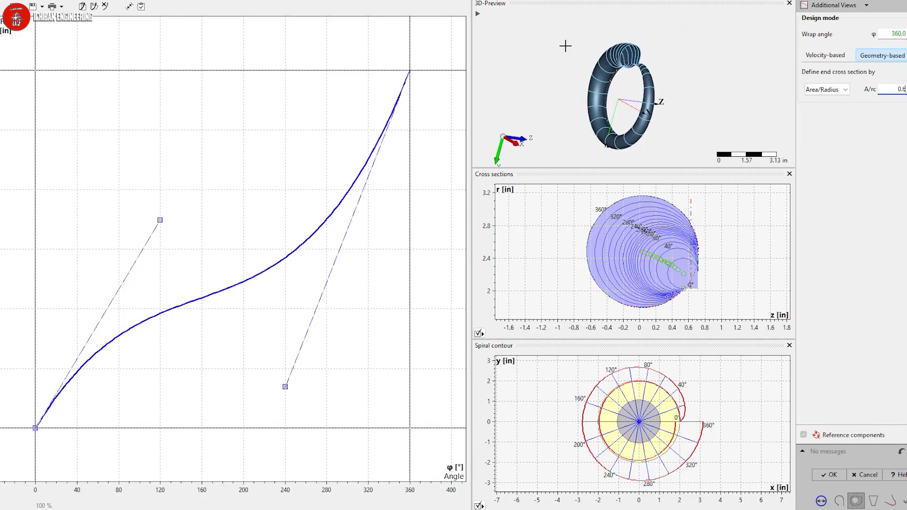
scroll(600, 108, "up", 3)
left_click_drag(566, 46, 588, 71)
scroll(615, 105, "down", 3)
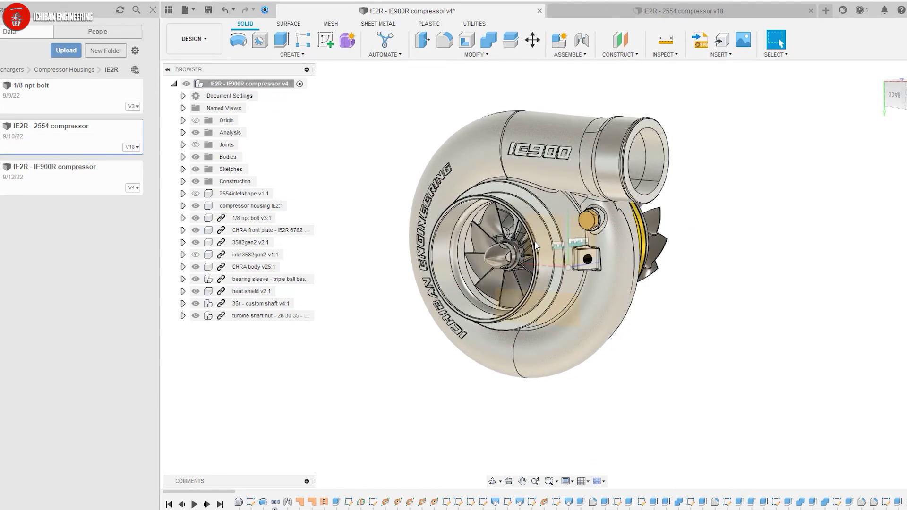
Switch to Fusion 360 and orbit the IE900R compressor assembly to view its housing outlet and side.
left_click(492, 481)
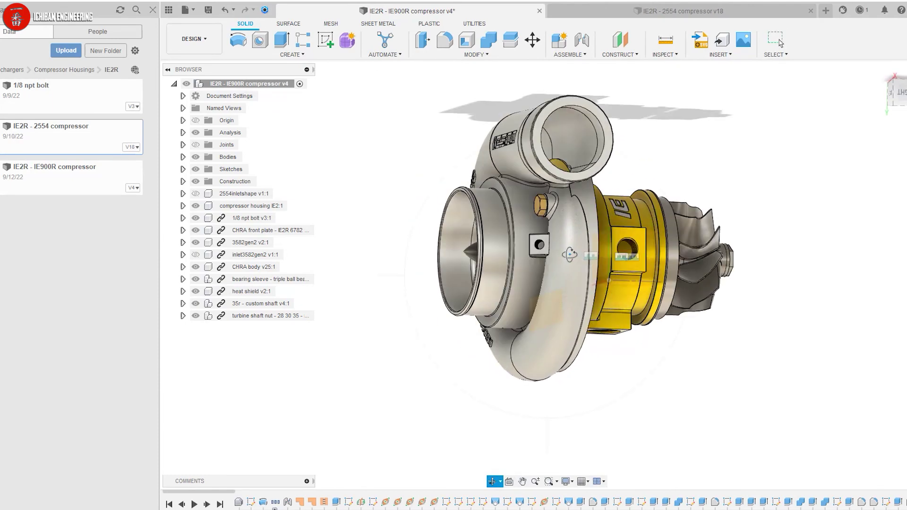